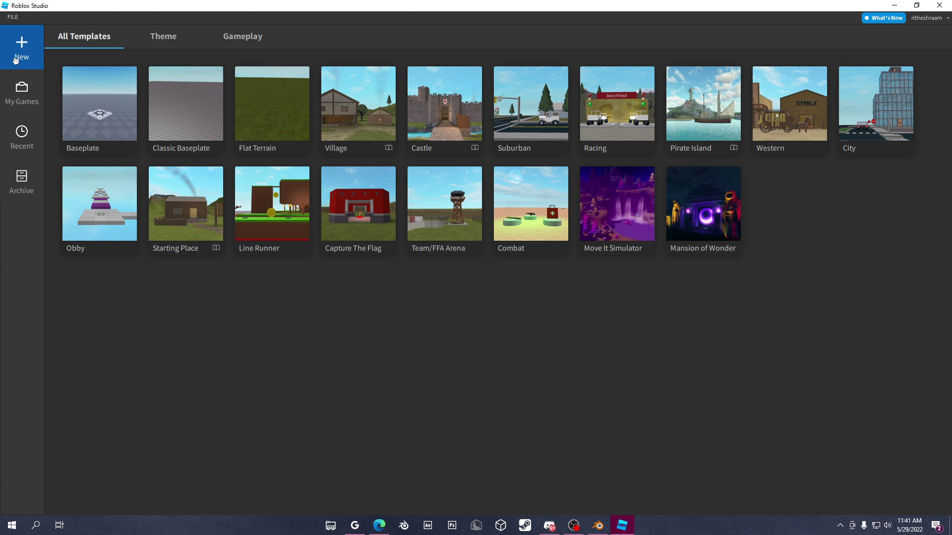
Step: Start a new Baseplate place and delete its SpawnLocation pad
left_click(115, 123)
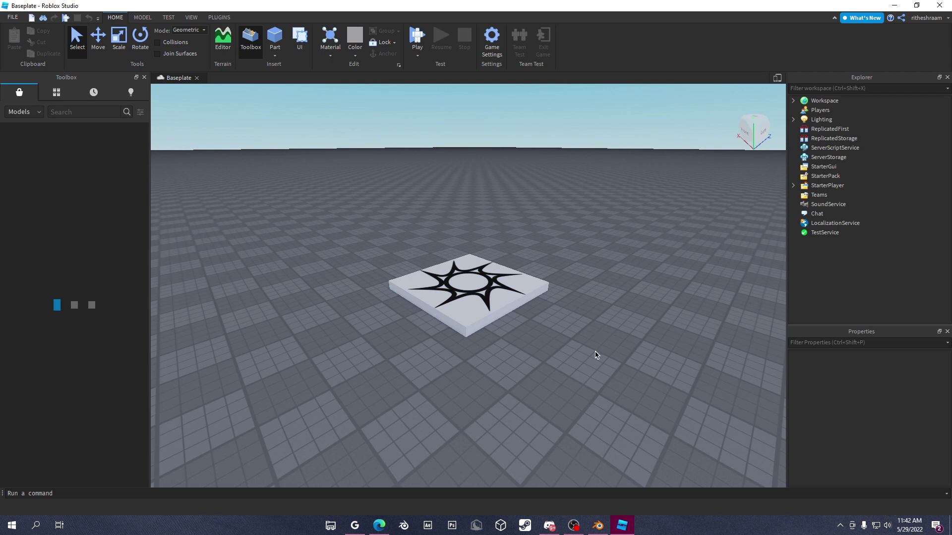
left_click_drag(593, 374, 443, 273)
key("Delete")
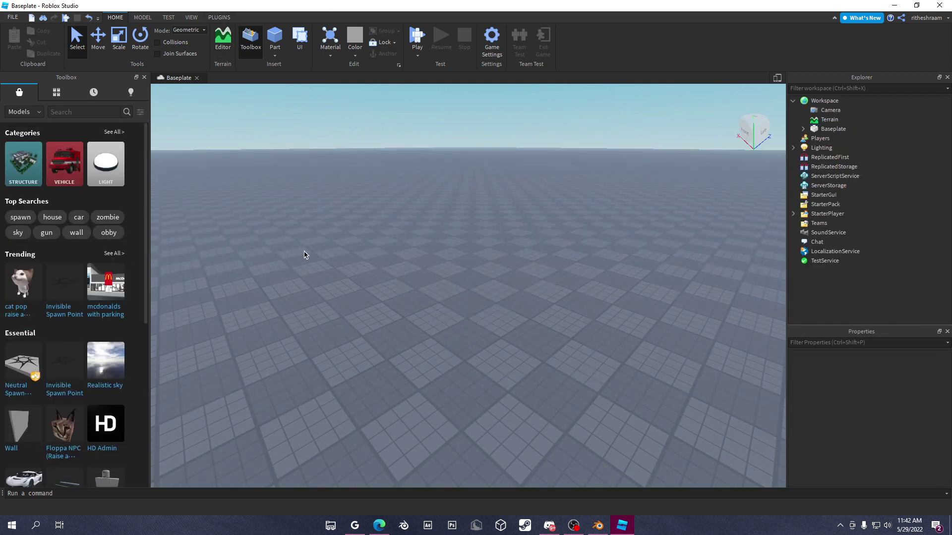
Step: Tilt the camera across the baseplate and bring up the PLUGINS ribbon
right_click_drag(336, 244, 500, 311)
left_click_drag(729, 426, 377, 193)
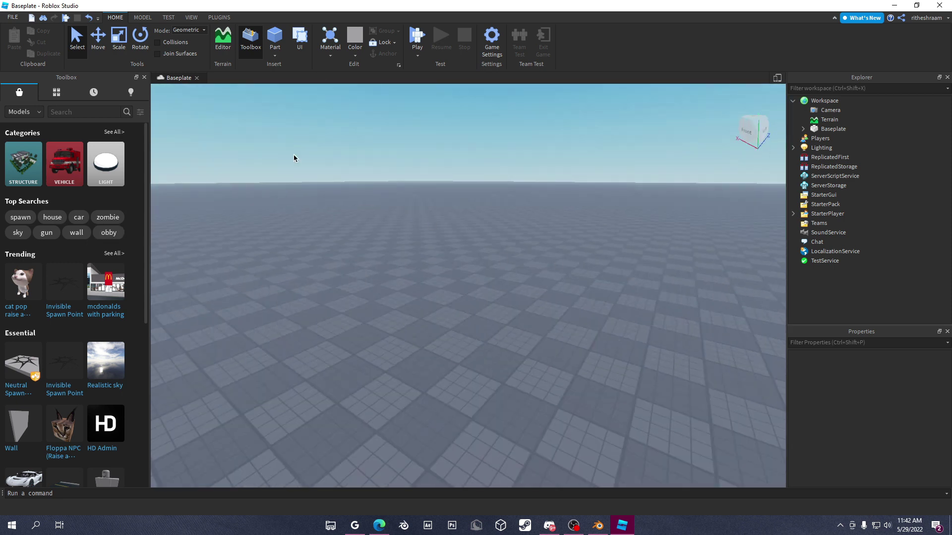
left_click(219, 17)
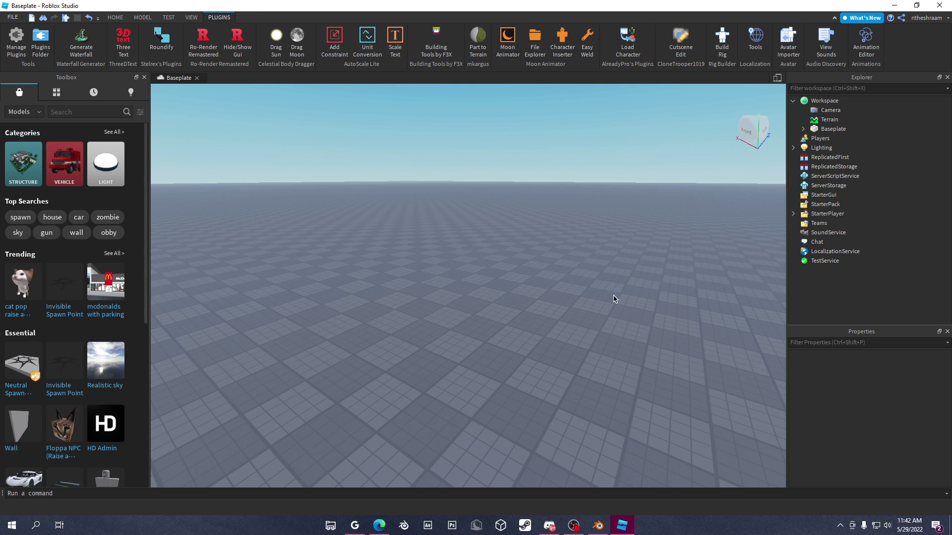
Step: Open Character Inserter on the user's own avatar, then switch to Chrome
left_click(562, 40)
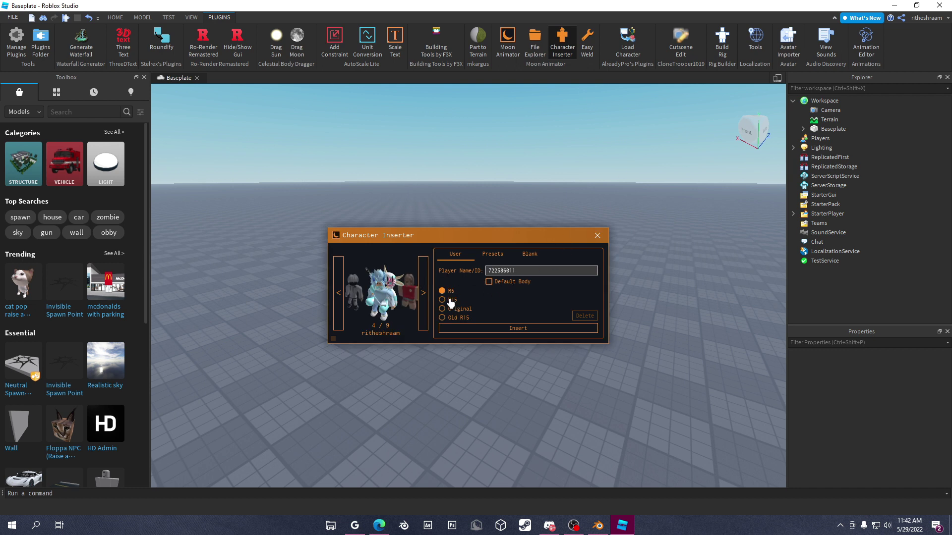
left_click(423, 295)
left_click(337, 303)
left_click(355, 525)
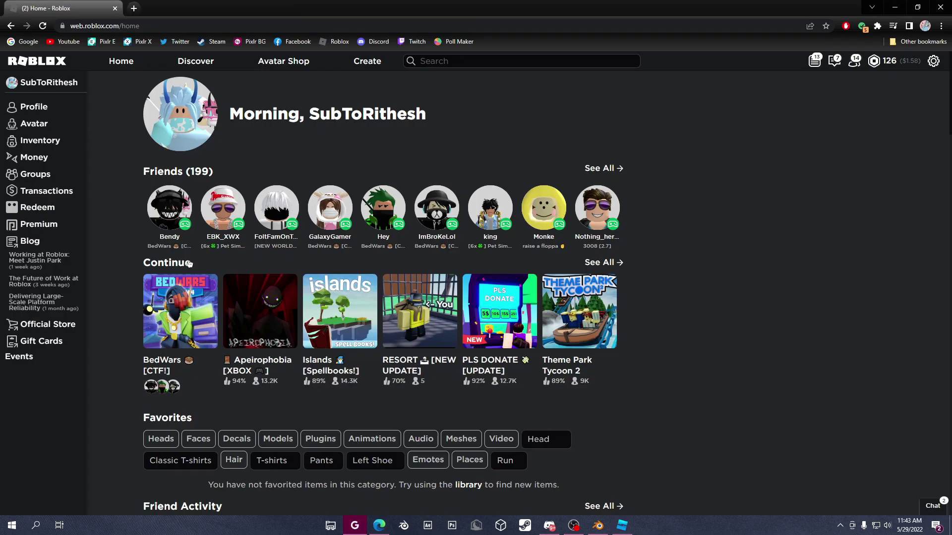
Step: Open the Roblox profile in a new tab and copy the user ID from its URL
left_click(181, 113)
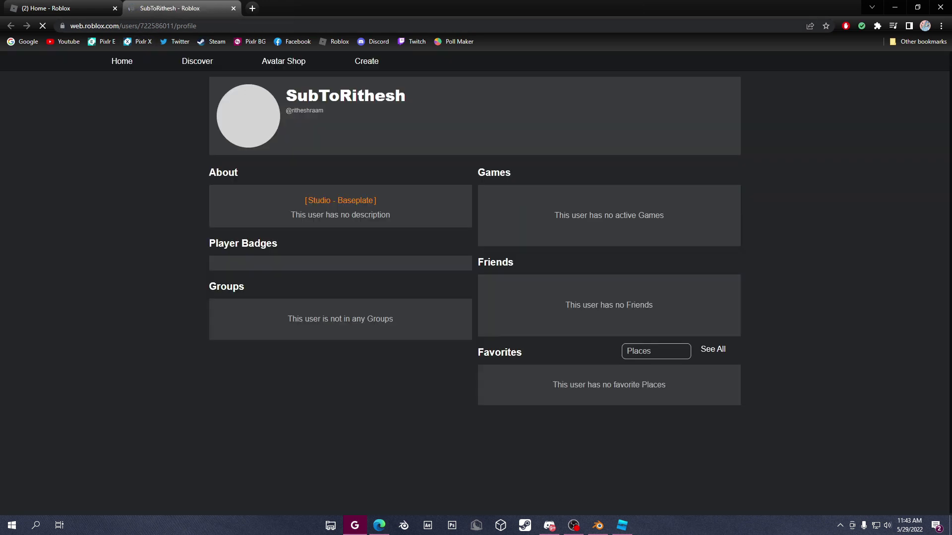
double_click(180, 26)
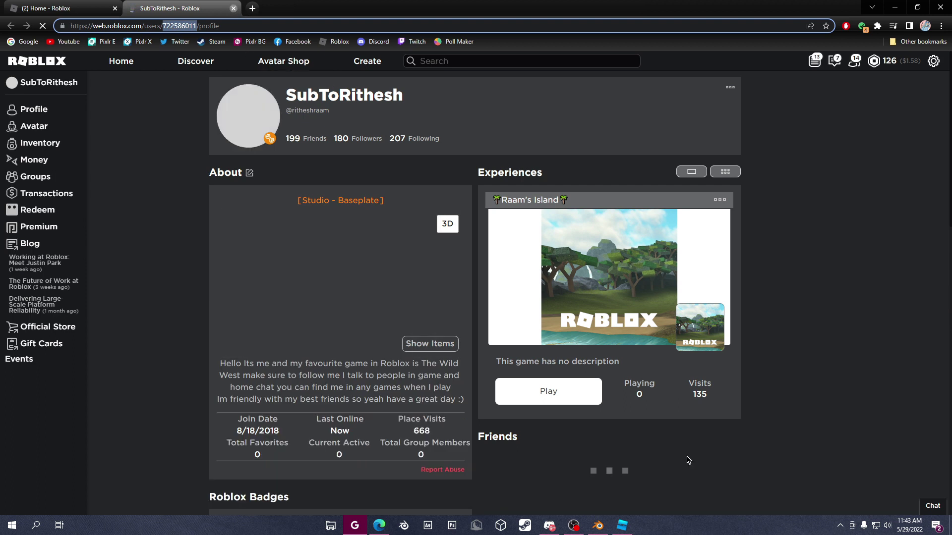
key("ctrl+w")
Step: Paste the user ID into Player Name/ID, insert the R15 avatar, and close Character Inserter
left_click(622, 526)
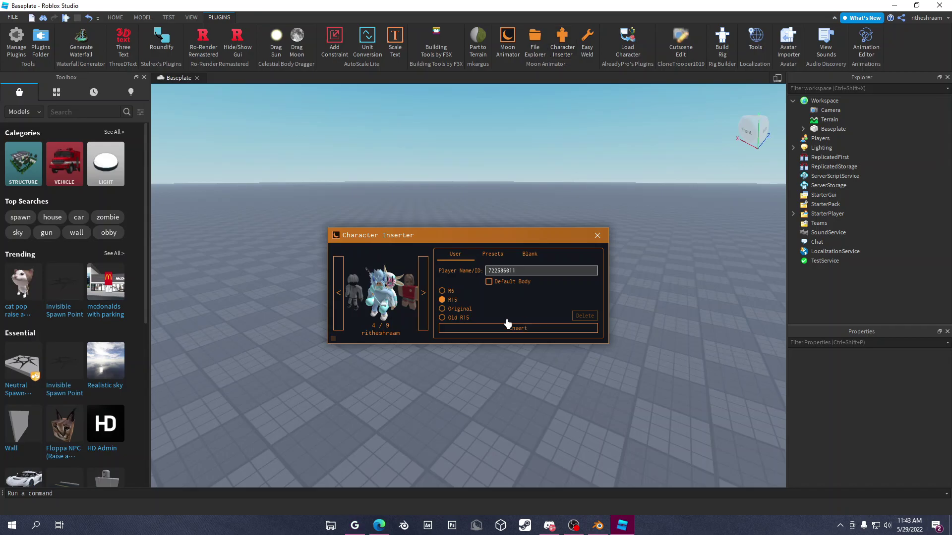
left_click(498, 272)
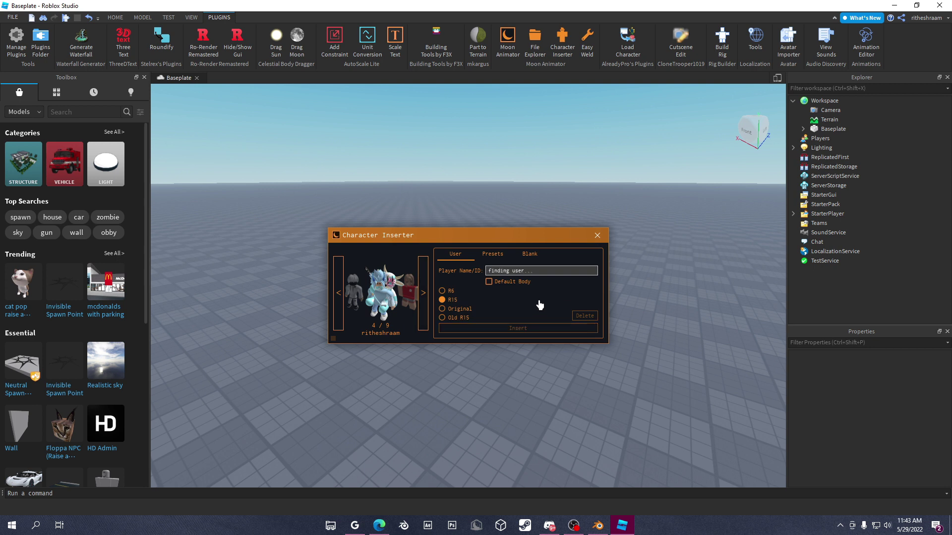
left_click(511, 329)
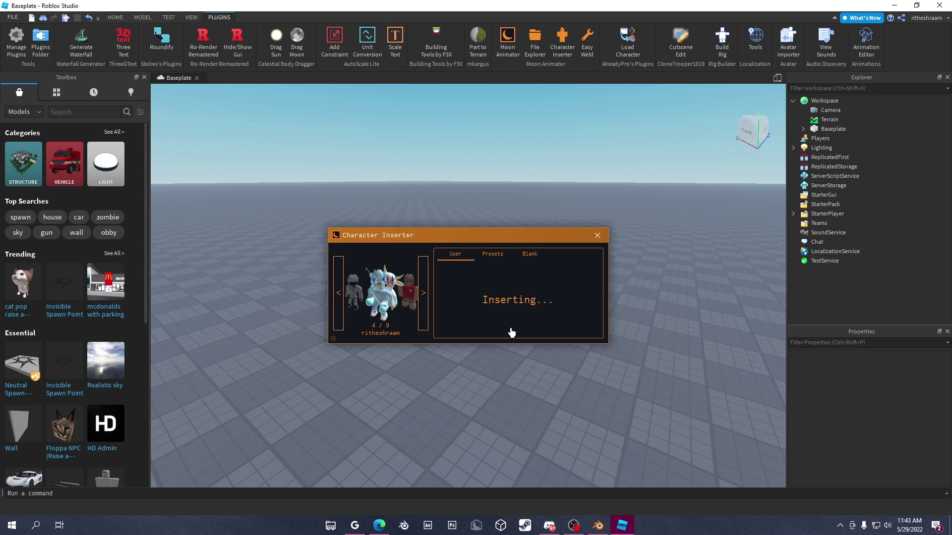
left_click(599, 238)
Step: Place the avatar on the ground facing the camera and open Moon Animator
left_click_drag(585, 248, 471, 334)
right_click_drag(471, 335, 471, 330)
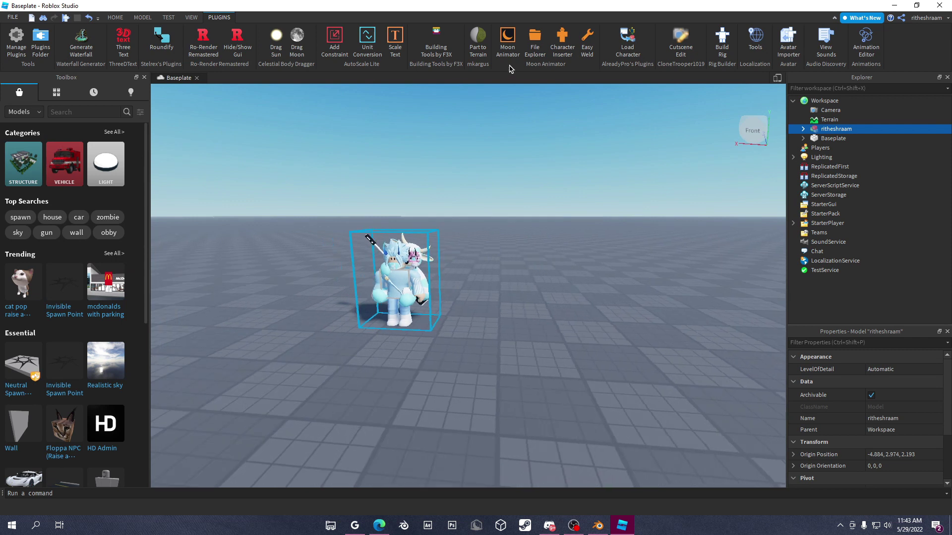
left_click(507, 39)
left_click_drag(361, 221, 702, 96)
Step: Create a new Moon Animator animation via File > New Animation
left_click(655, 109)
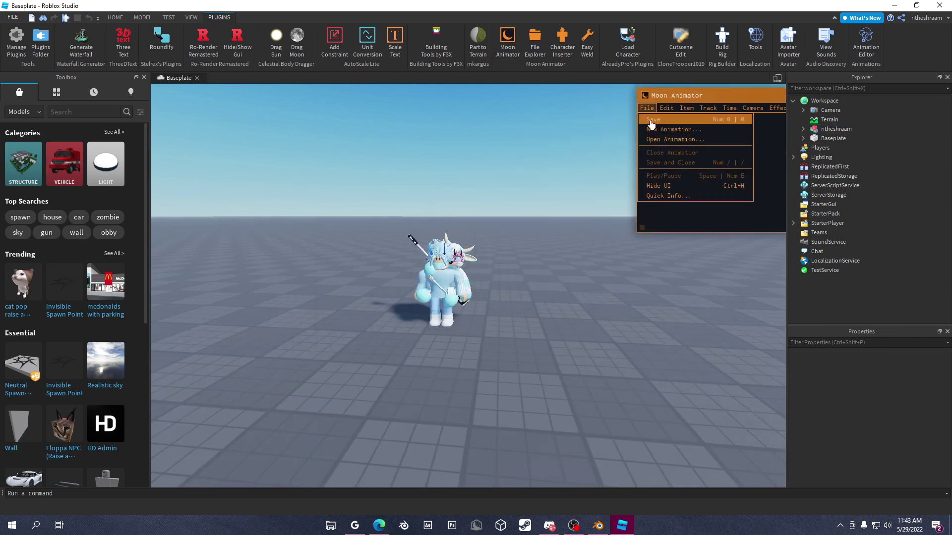
left_click(655, 130)
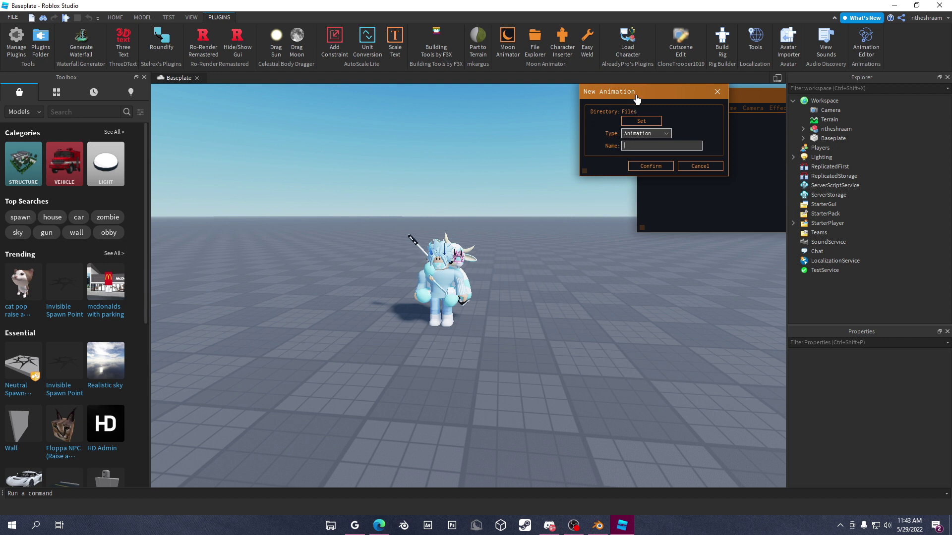
left_click_drag(635, 94, 580, 171)
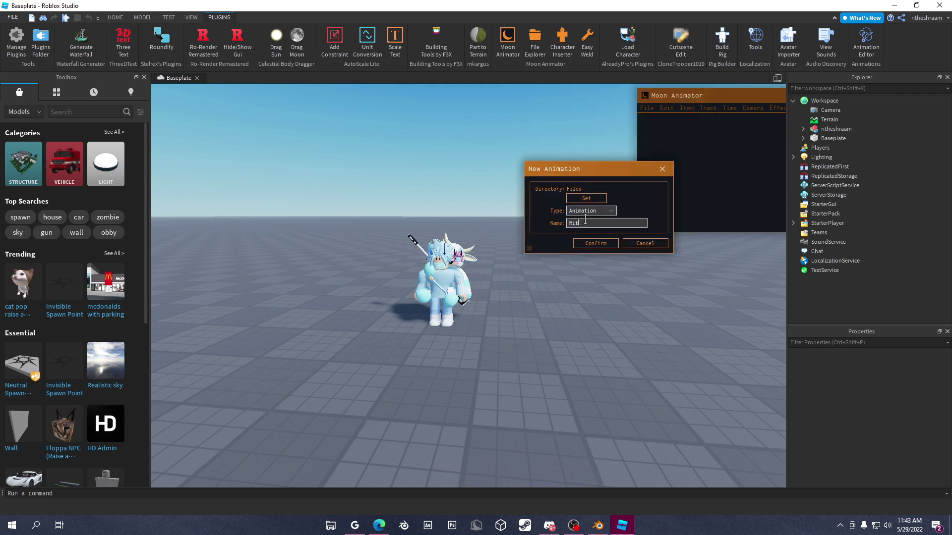
left_click(595, 244)
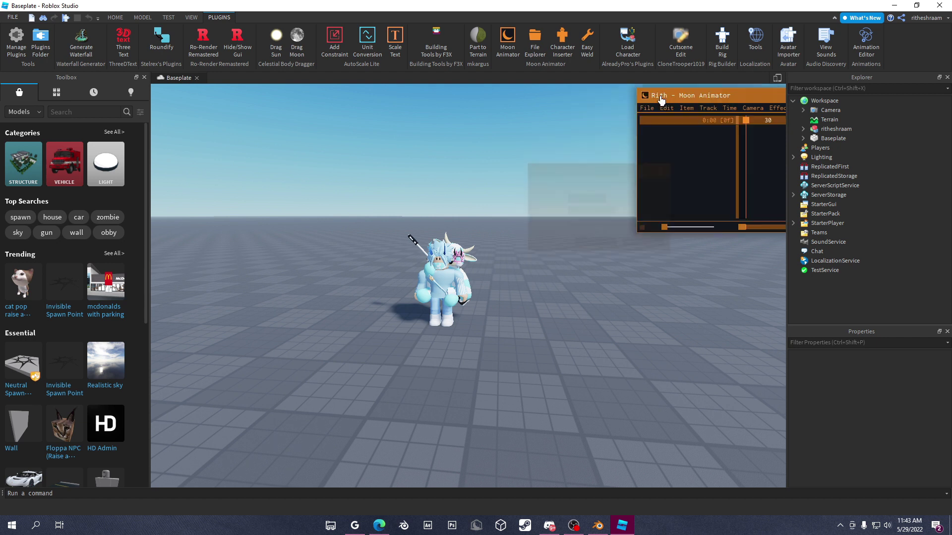
Step: Add the avatar model as an animation item and move the camera closer to it
left_click(643, 119)
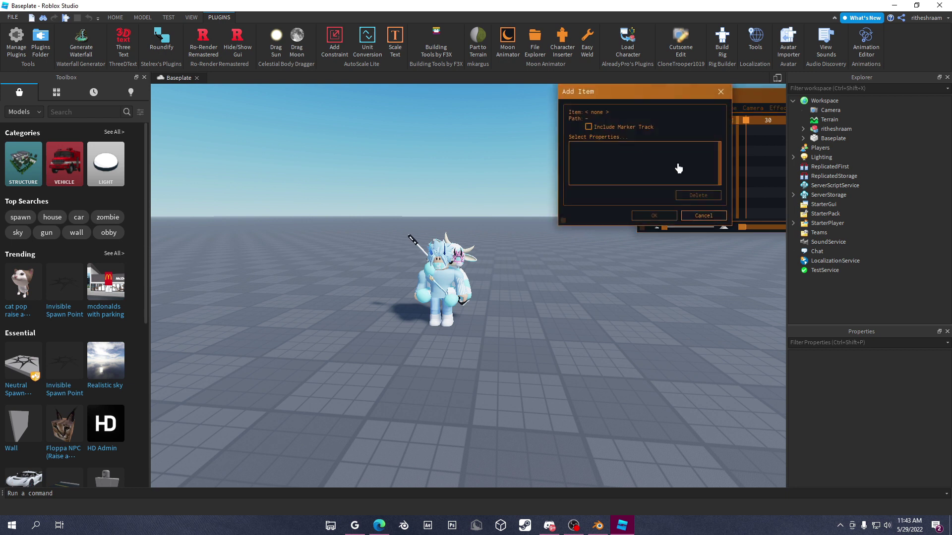
left_click(443, 270)
left_click(663, 216)
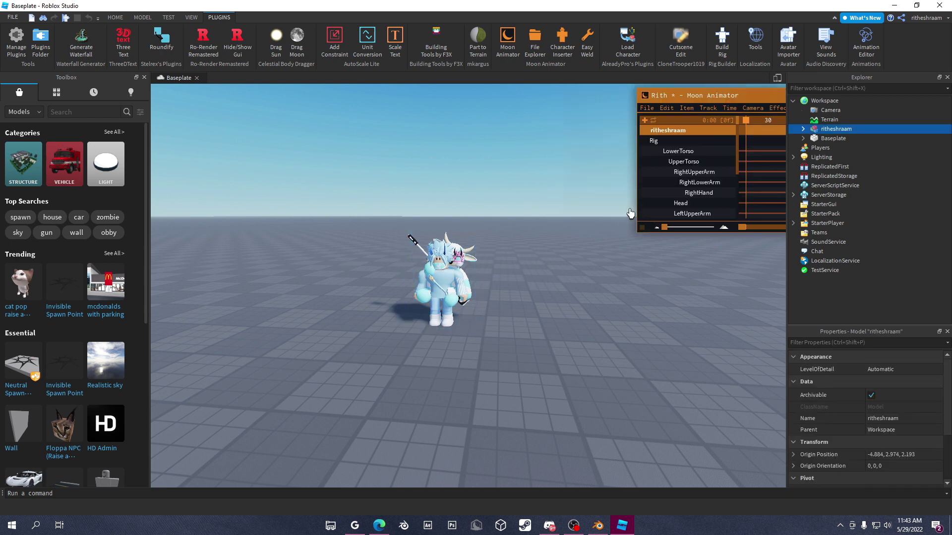
left_click_drag(719, 95, 709, 141)
key("w")
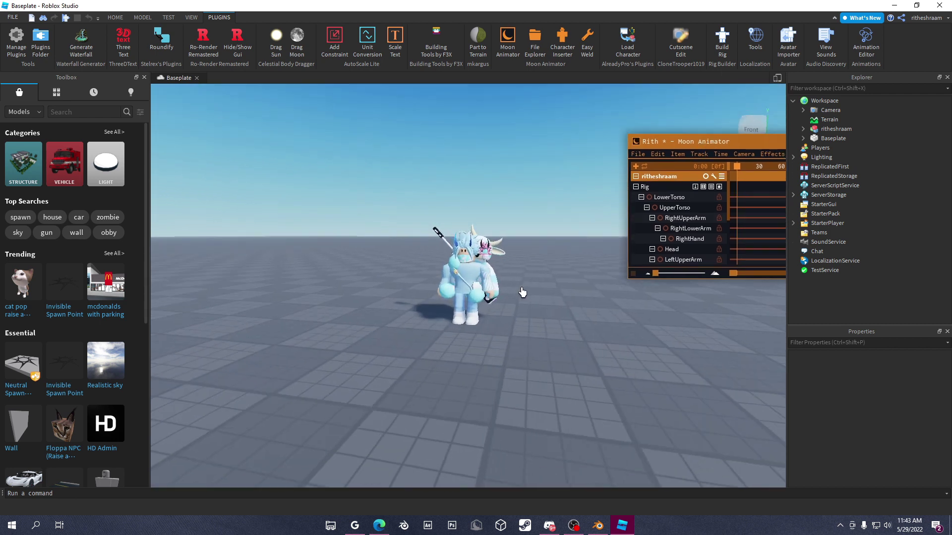
key("w")
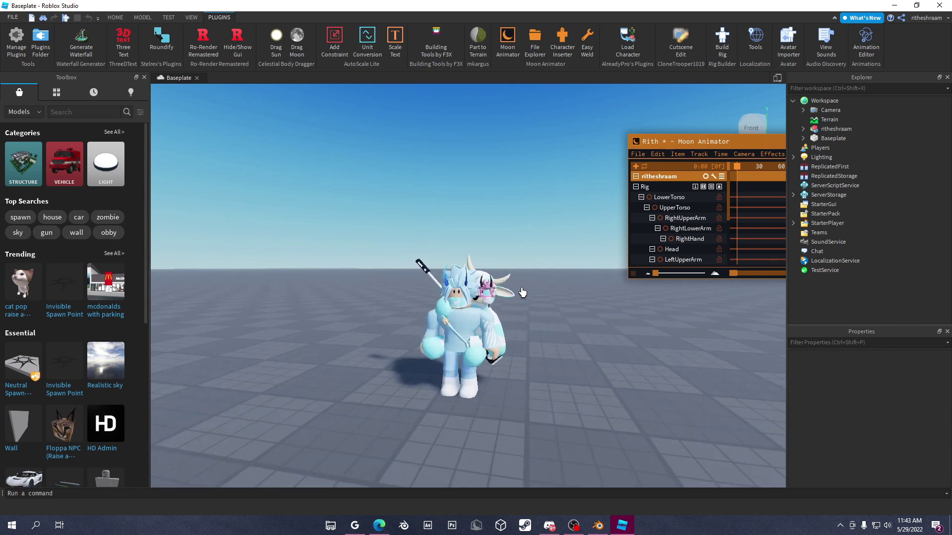
key("w")
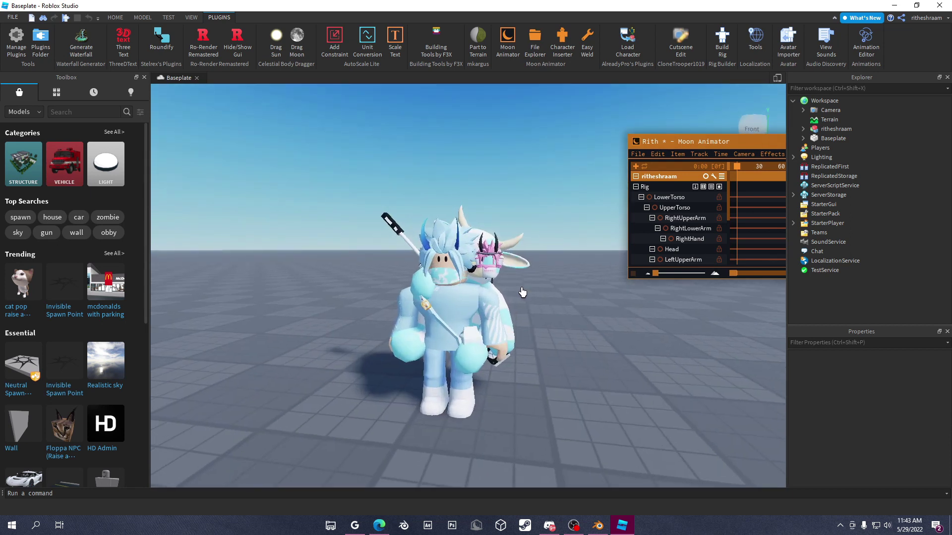
key("w")
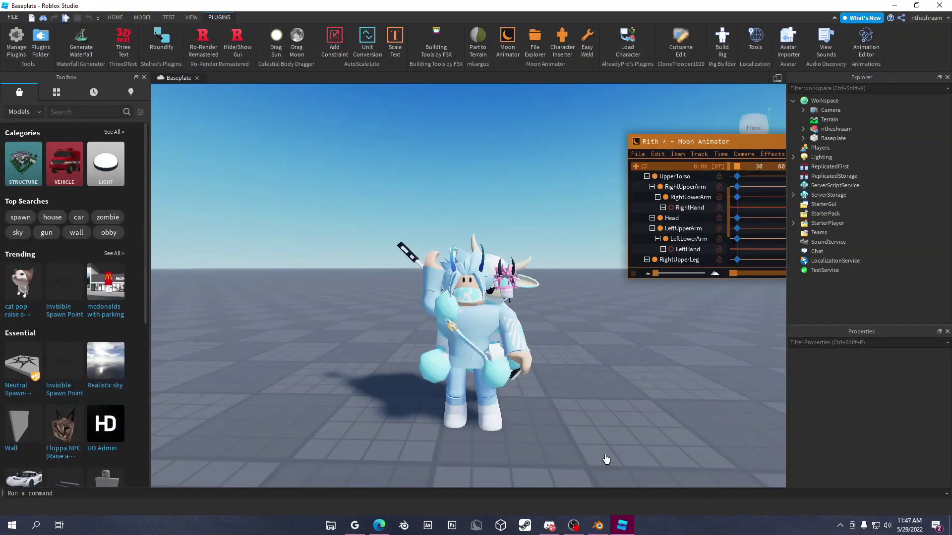
Step: Frame the avatar, then export its model to a file from the Explorer context menu
right_click_drag(535, 325, 535, 325)
key("s")
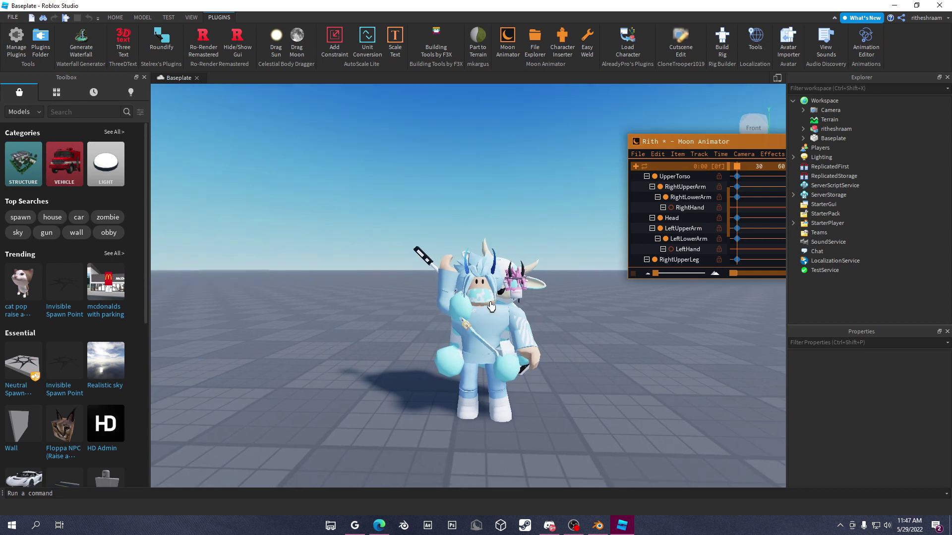
key("w")
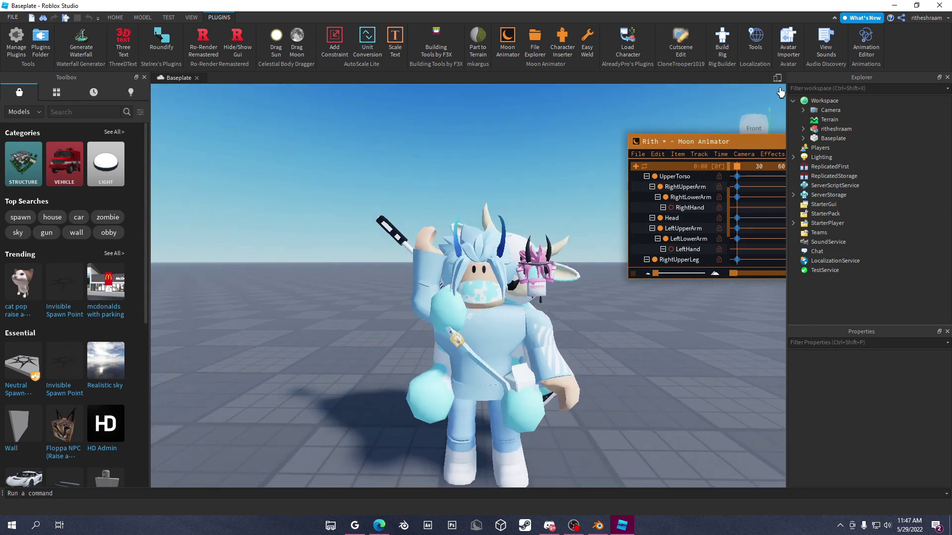
left_click(880, 129)
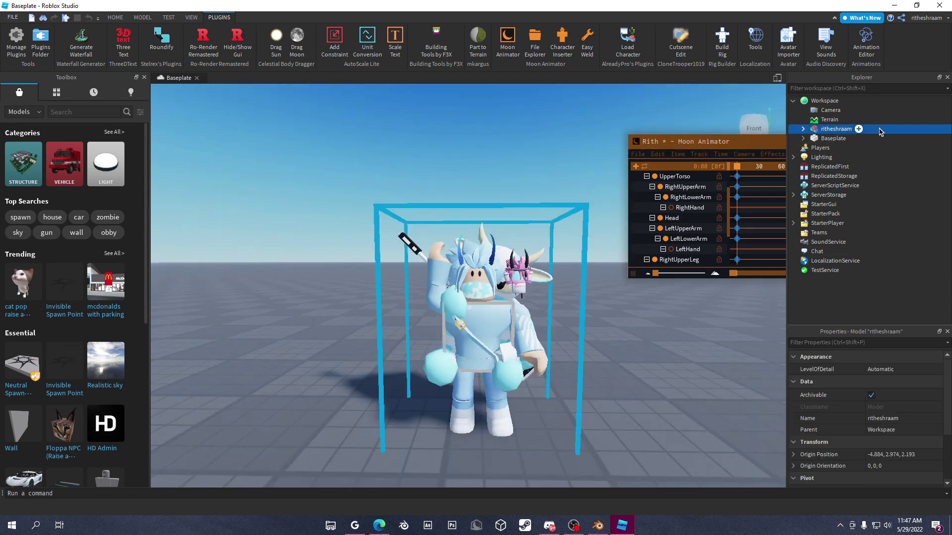
right_click(836, 131)
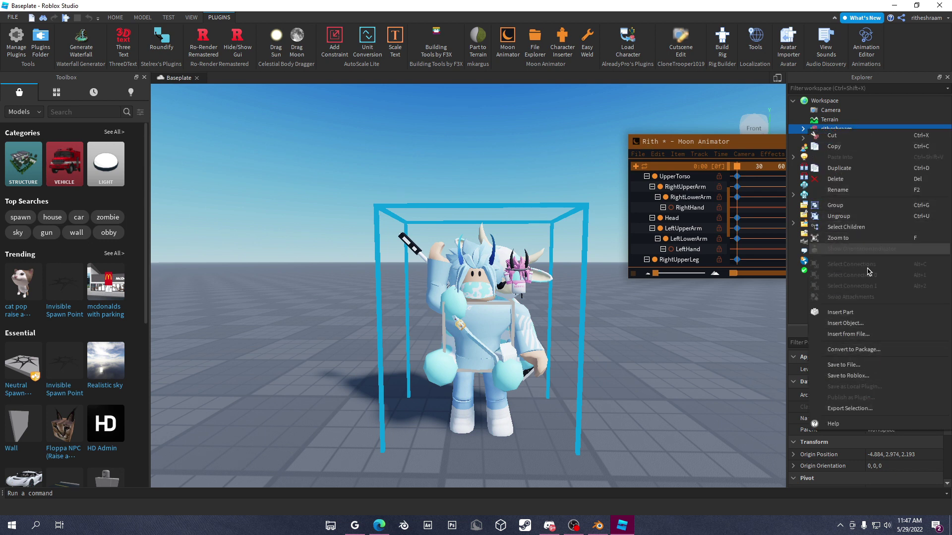
left_click(850, 409)
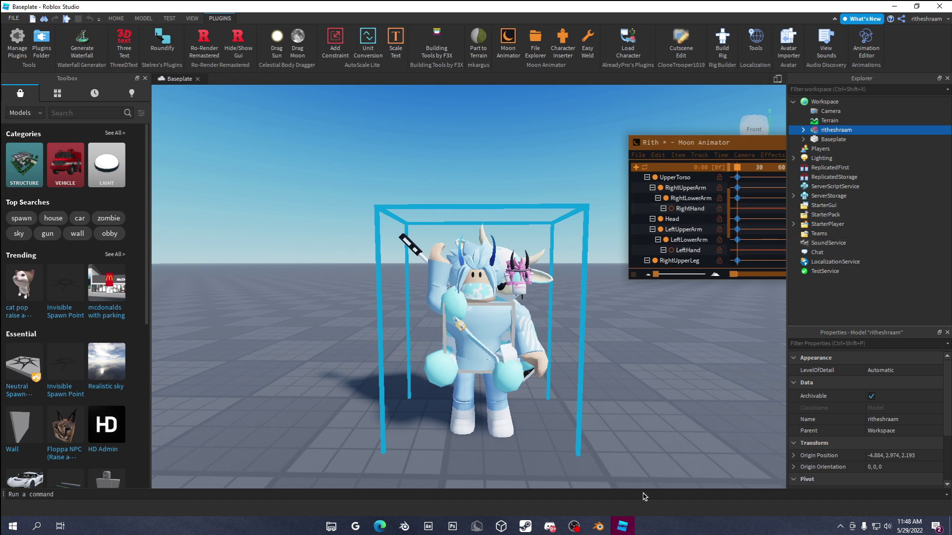
Step: Bring the Blender 3.1.0 window with its splash screen to the front
mouse_move(600, 531)
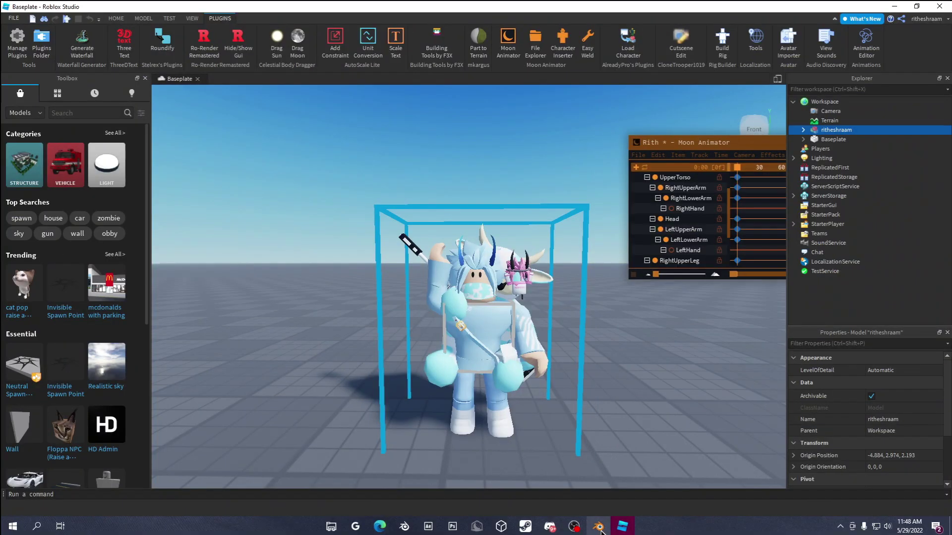
left_click(599, 526)
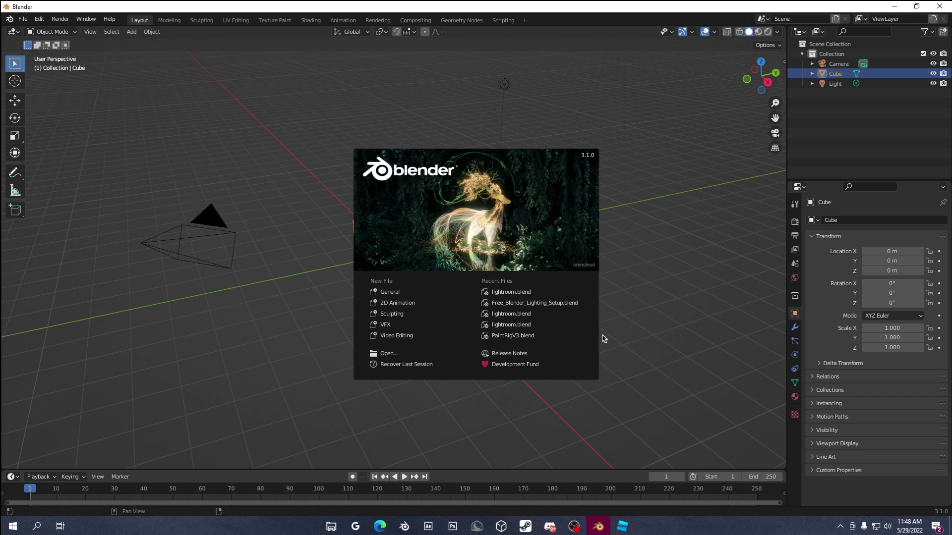
Step: Open lightroom.blend from Recent Files and zoom the viewport to view the light panels
left_click(507, 296)
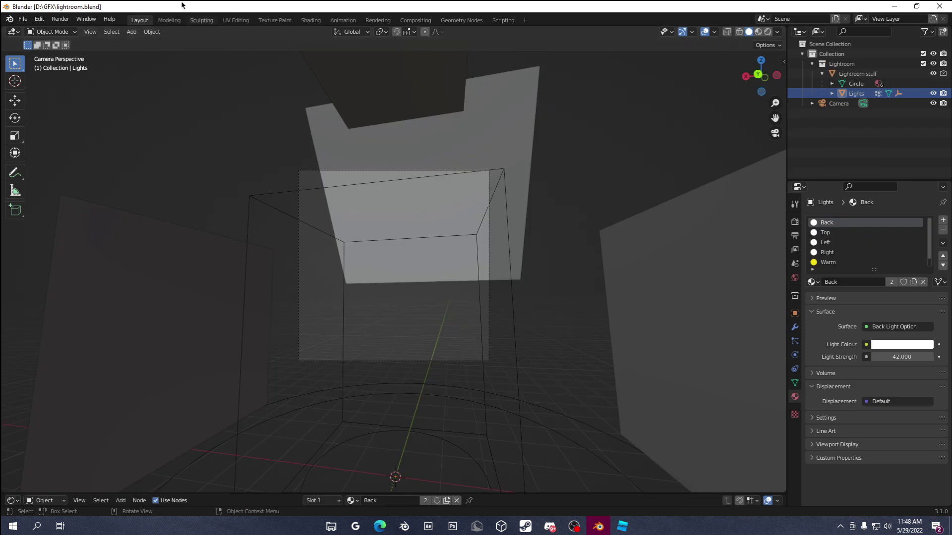
scroll(449, 292, "down", 3)
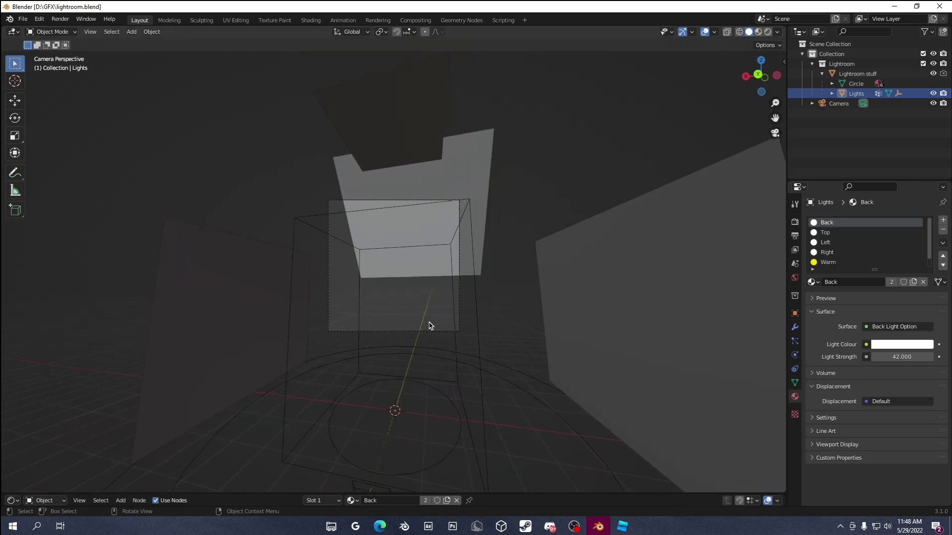
scroll(430, 325, "up", 2)
scroll(433, 271, "down", 1)
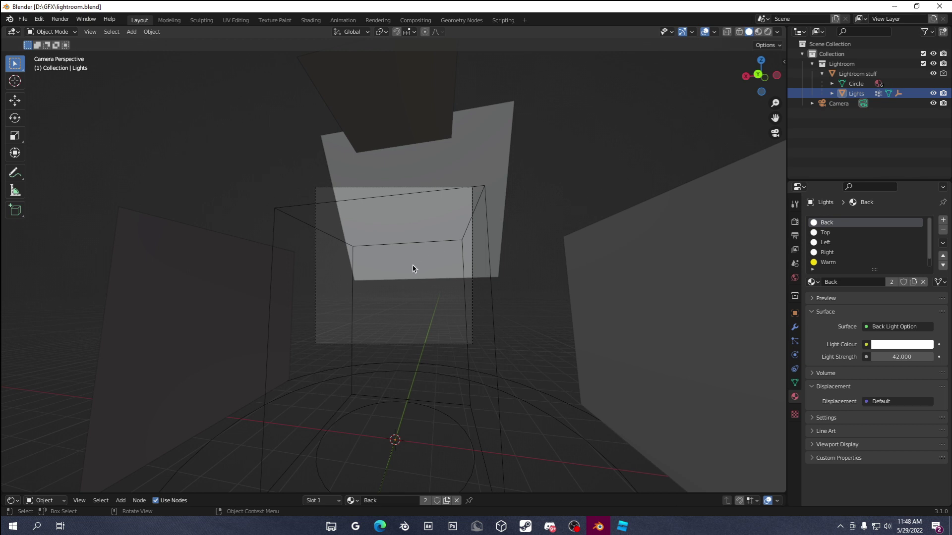
key("F2")
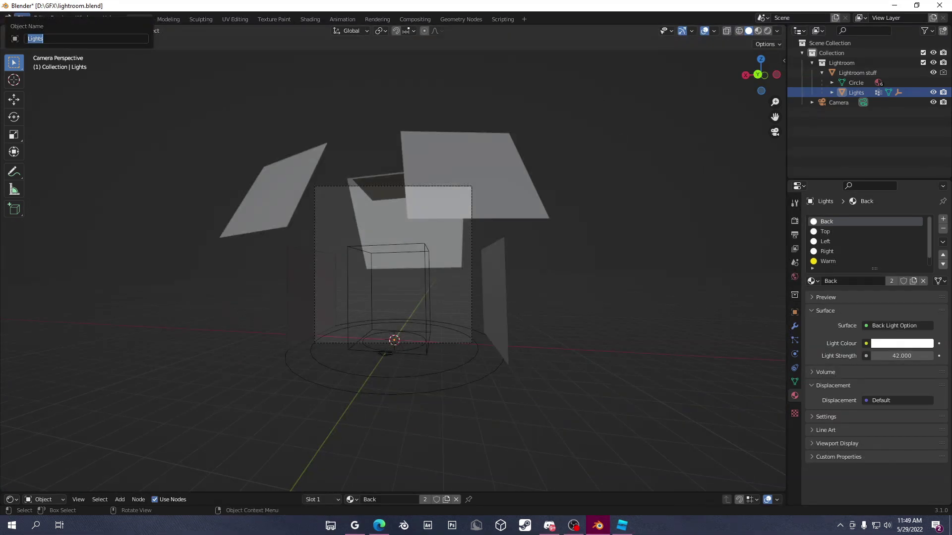
Step: Start a Wavefront (.obj) import and browse to the D:\GFX\Characters folder
left_click(23, 18)
mouse_move(54, 155)
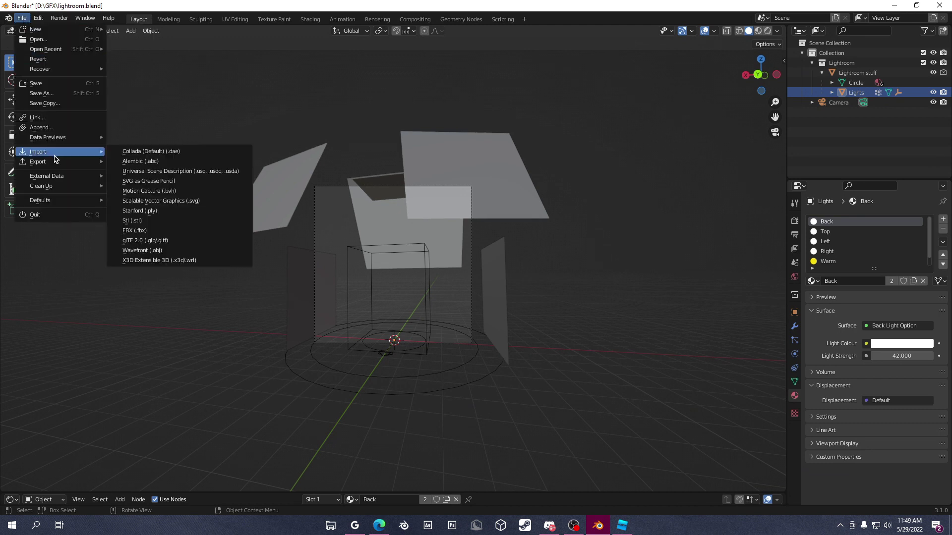
left_click(144, 250)
left_click(373, 163)
double_click(372, 163)
left_click(342, 126)
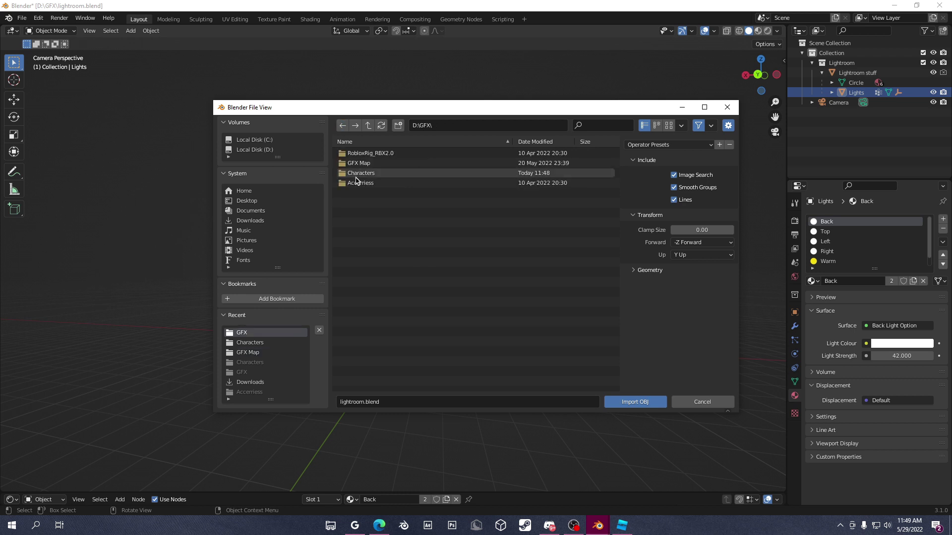
double_click(357, 183)
left_click(342, 126)
double_click(376, 172)
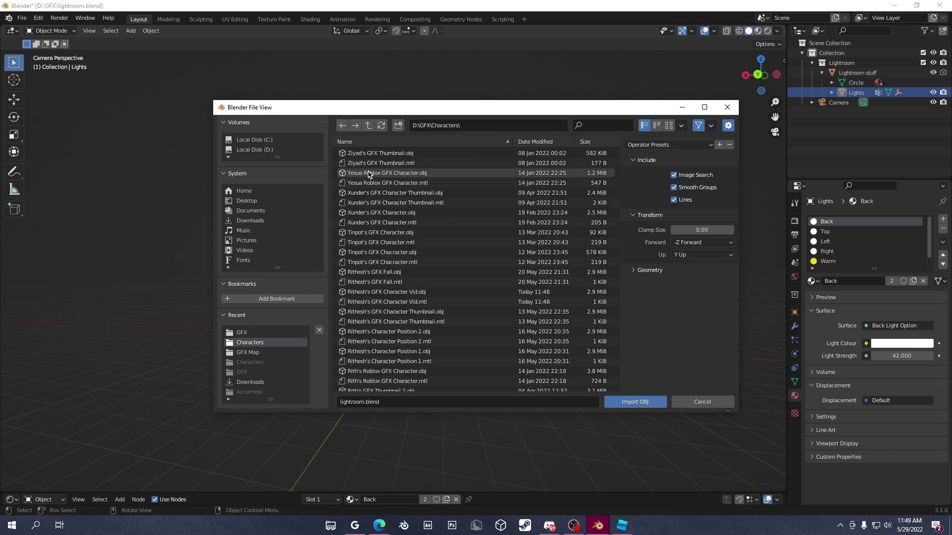
Step: Filter the file list by the character's name and import its OBJ model
left_click(603, 125)
type("Rithesh")
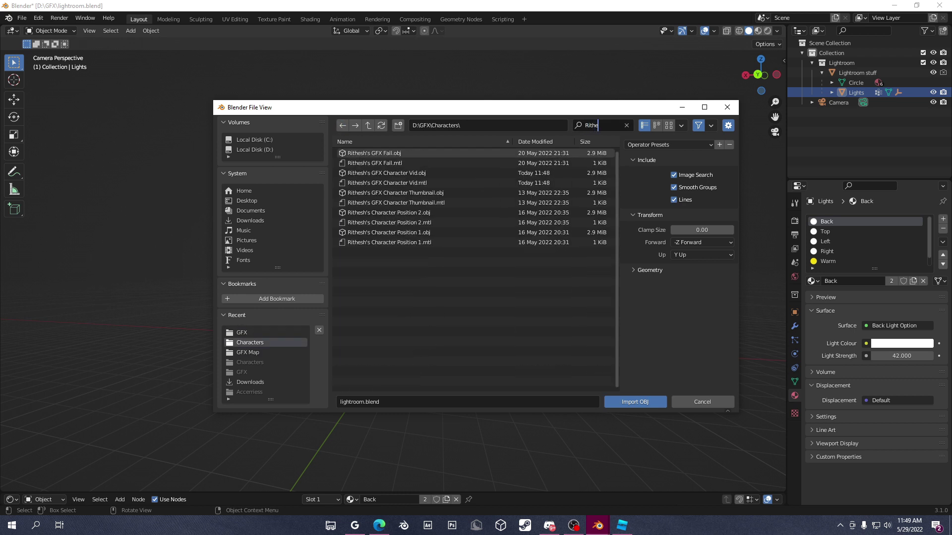
double_click(421, 173)
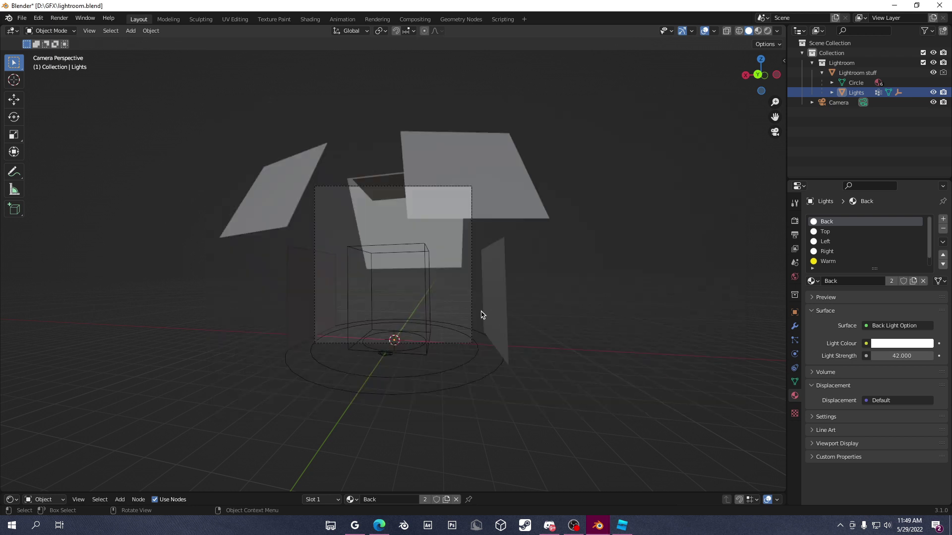
Step: Walk the view toward the character and move it into the middle of the lightroom
key("shift+grave")
key("w")
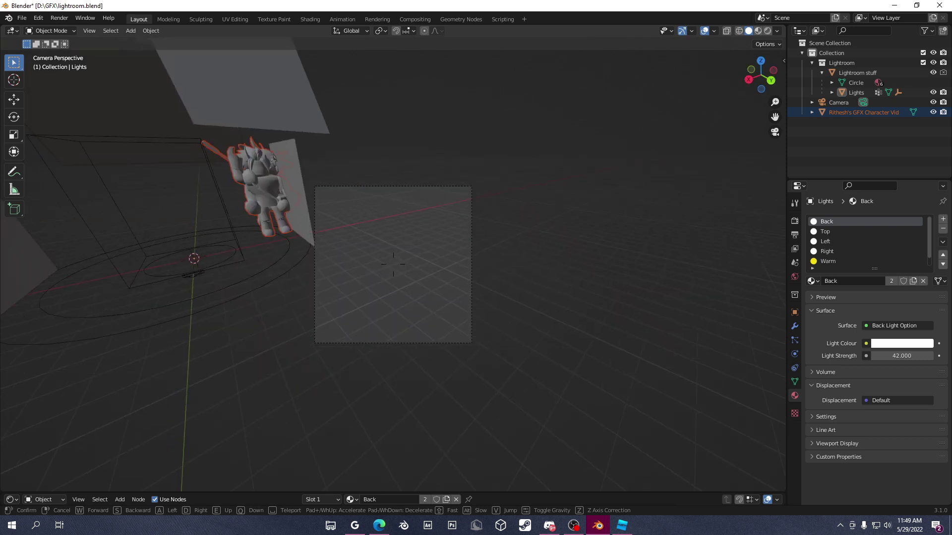
key("s")
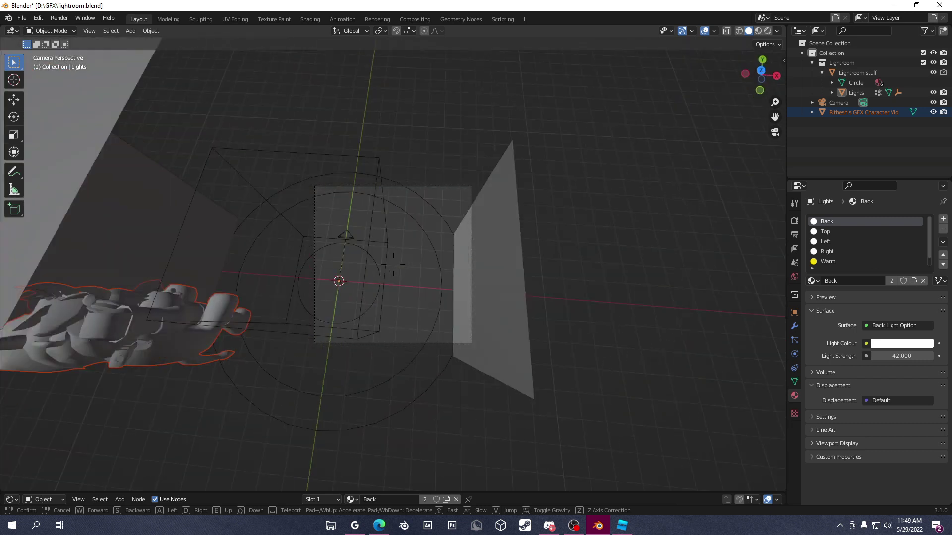
left_click(394, 268)
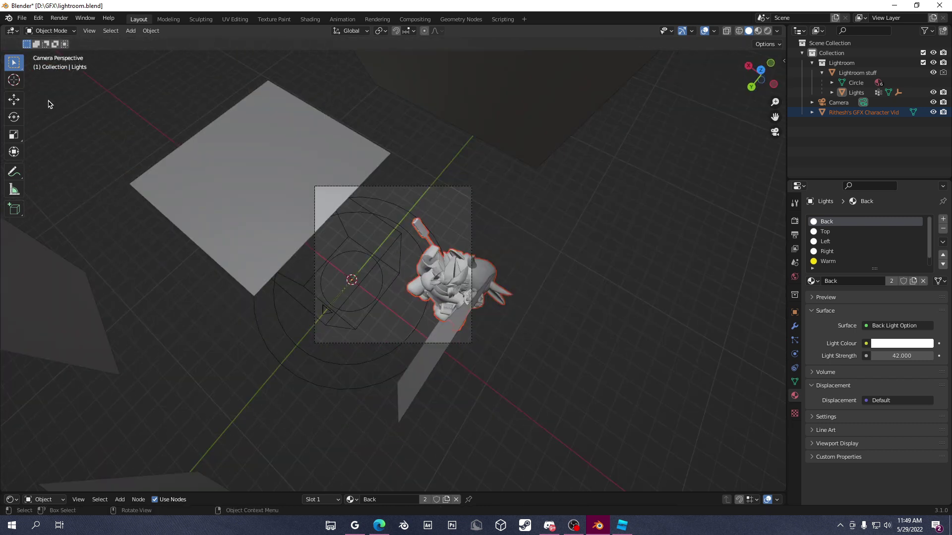
left_click(13, 99)
left_click_drag(330, 267, 252, 282)
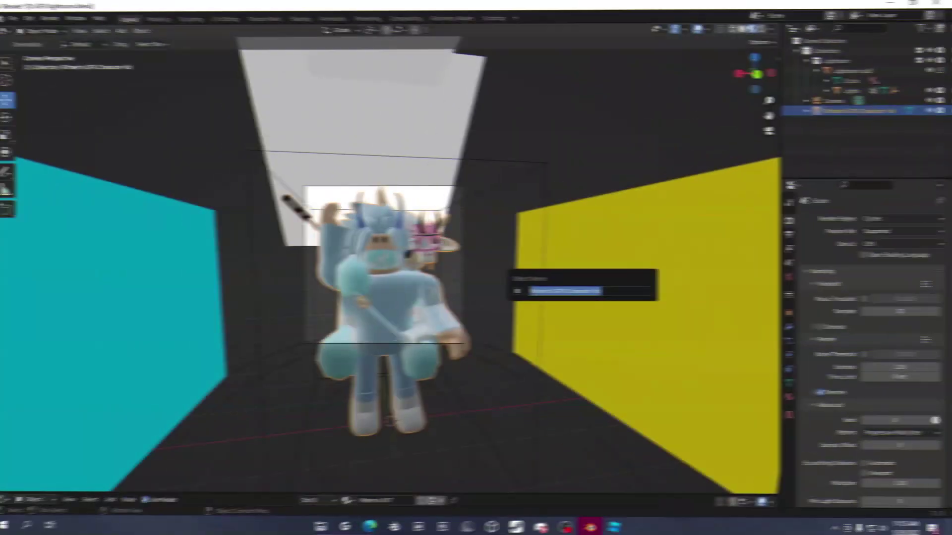
key("Return")
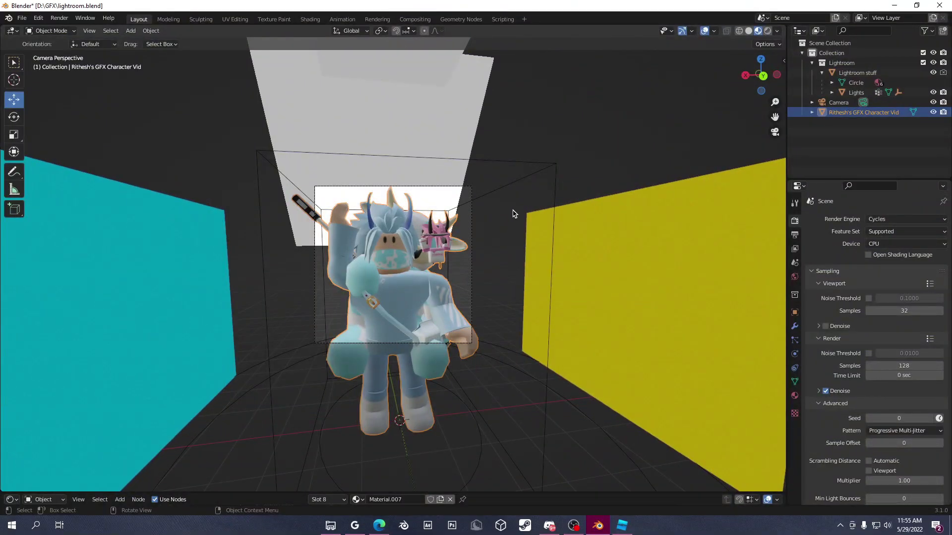
Step: Back the view off to frame the character, preview in Rendered shading, then return to Material Preview
key("shift+grave")
key("s")
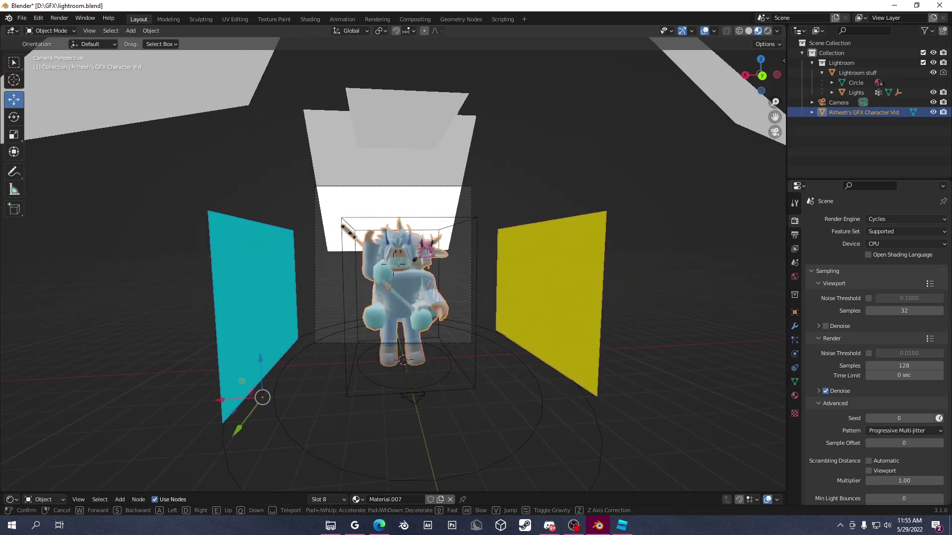
key("w")
key("s")
key("w")
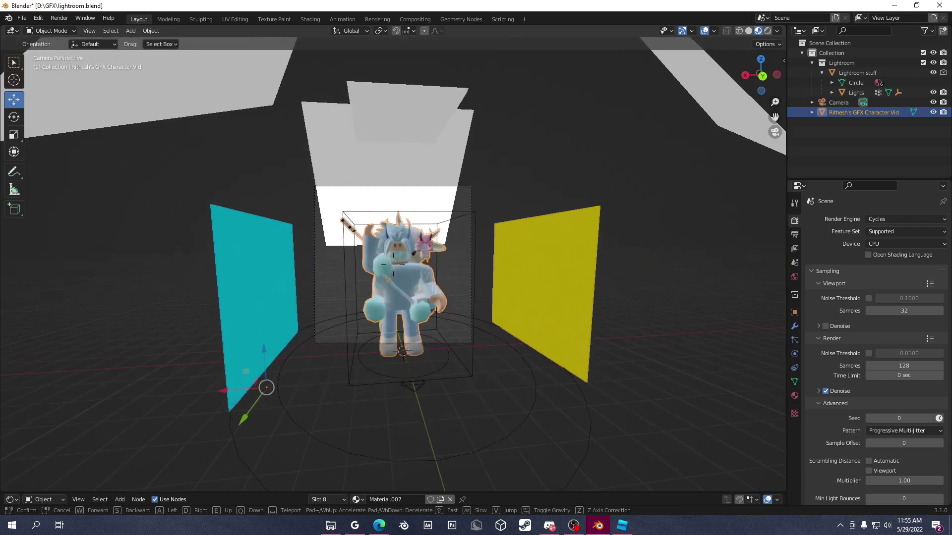
left_click(393, 268)
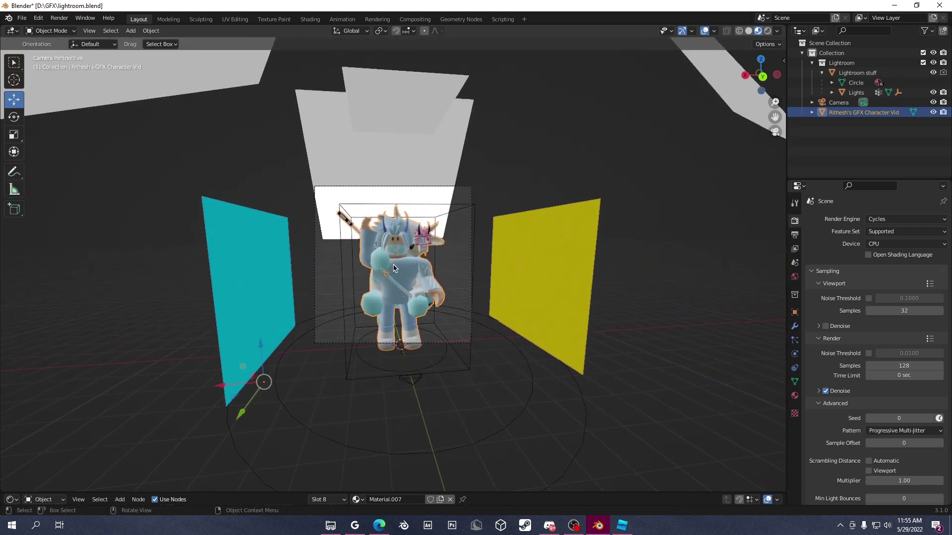
left_click(768, 30)
scroll(352, 261, "up", 2)
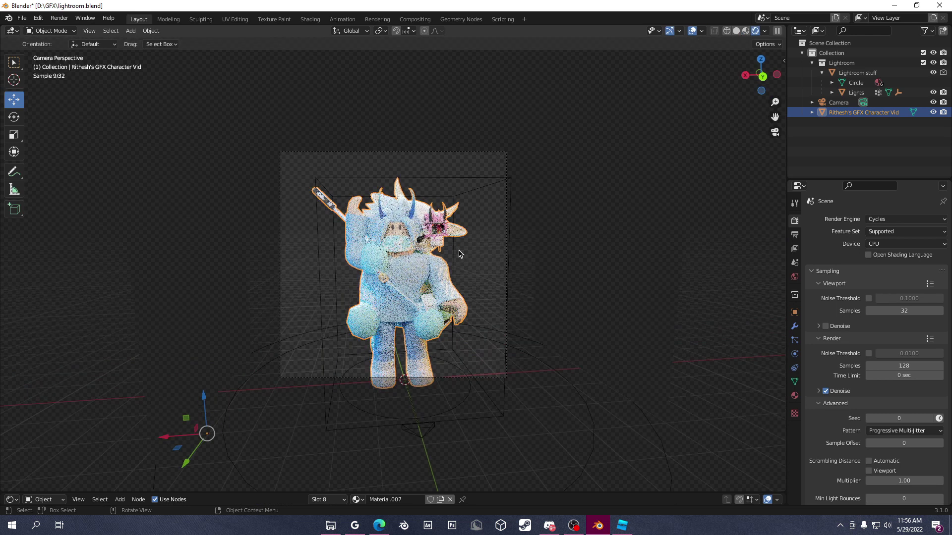
left_click(746, 31)
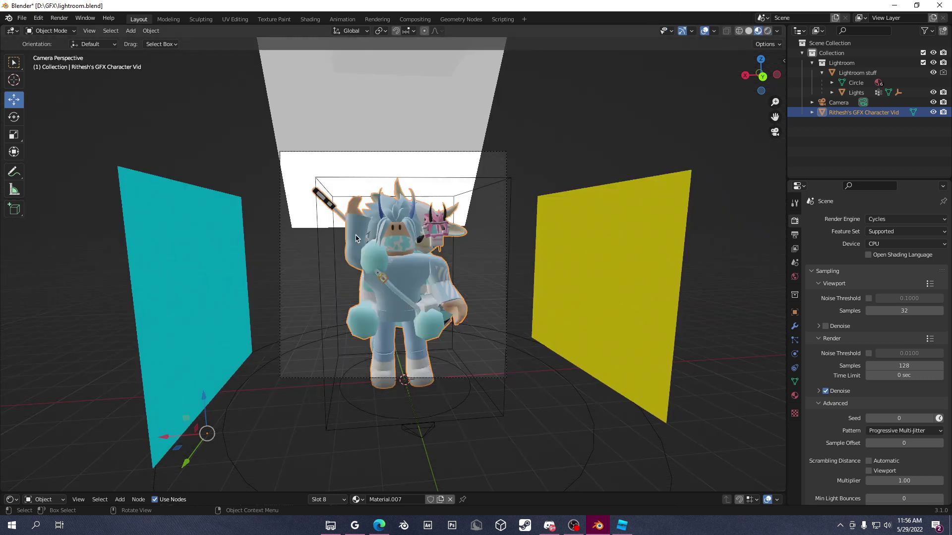
Step: Walk the view again and go back to looking through the scene camera
key("shift+grave")
key("s")
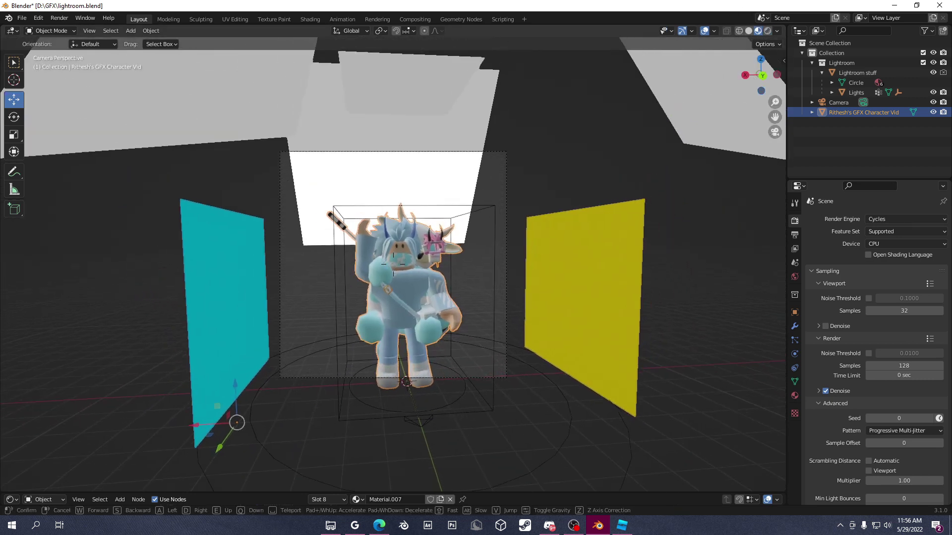
key("w")
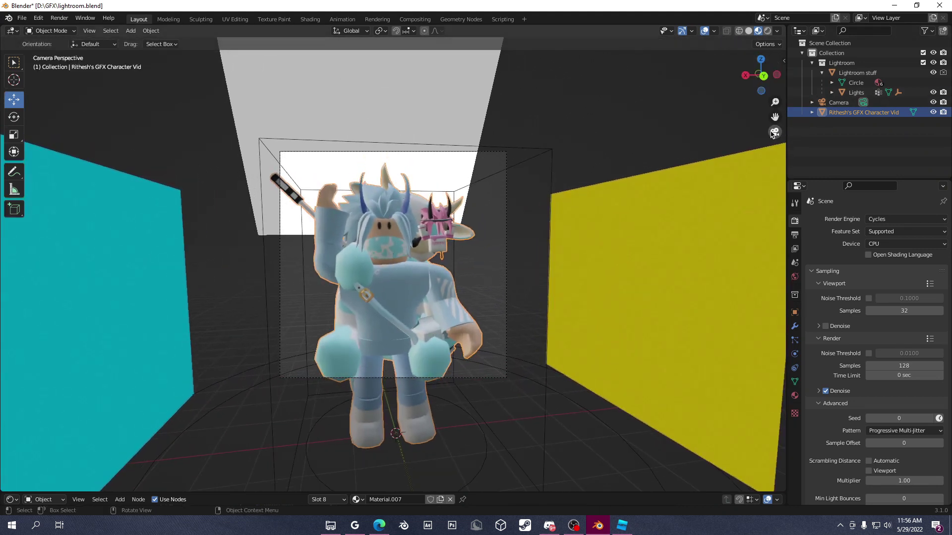
left_click(674, 167)
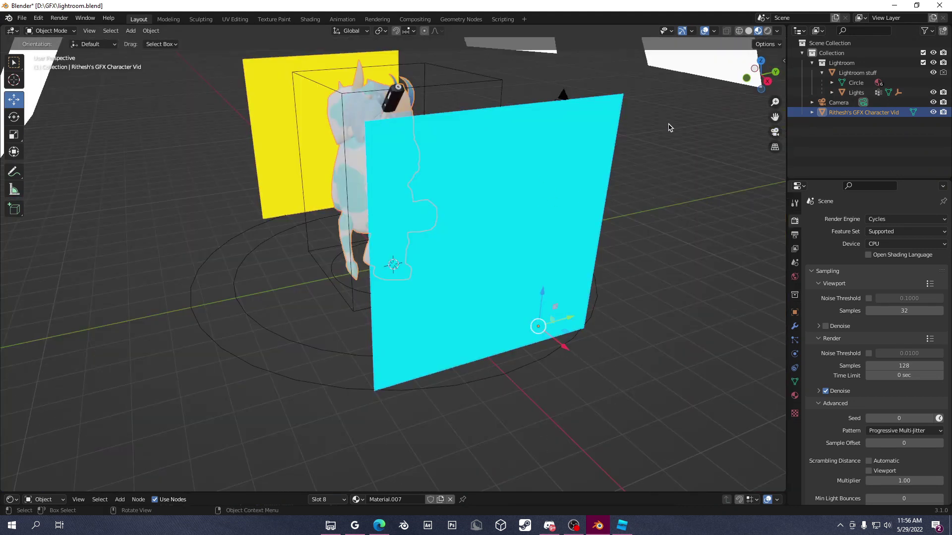
key("shift+a")
left_click(775, 134)
Step: Walk the camera back and sideways until it frames the whole character
key("shift+grave")
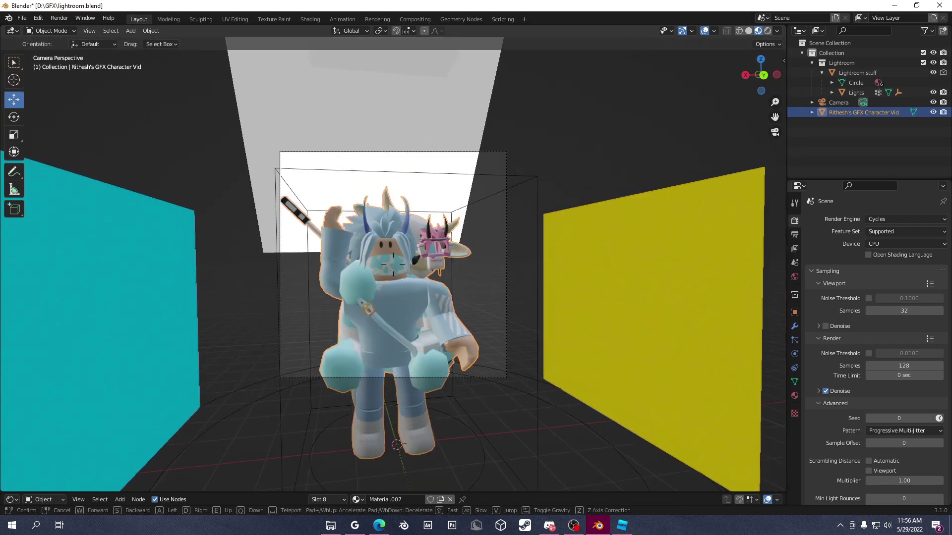
key("w")
key("s")
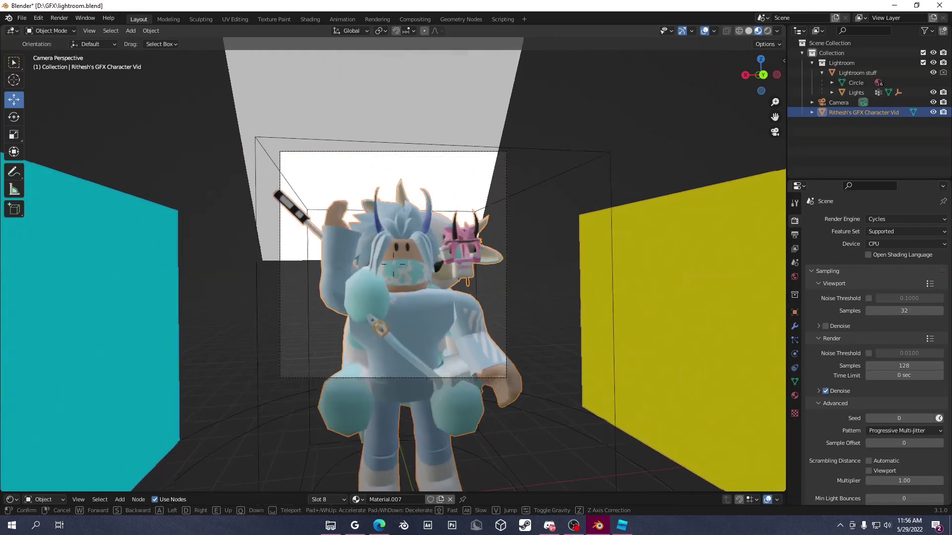
key("a")
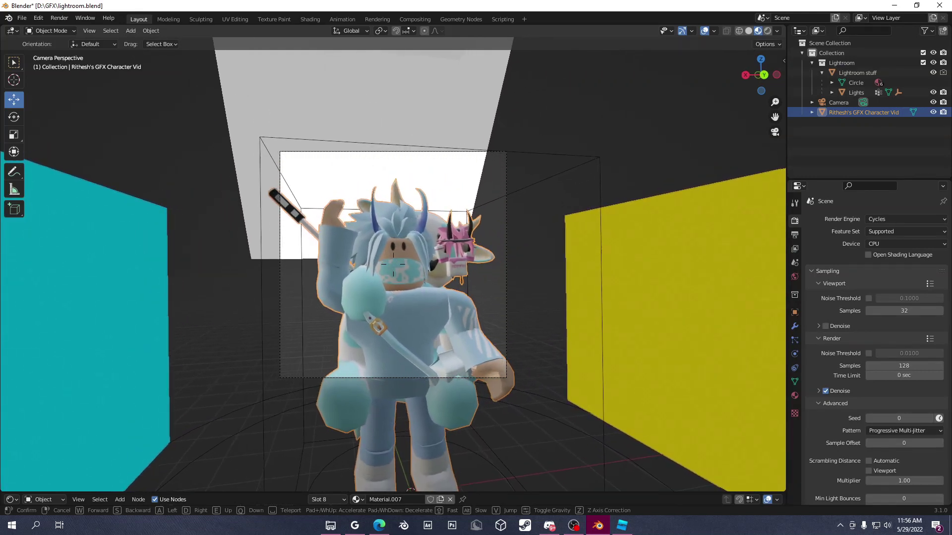
key("s")
key("w")
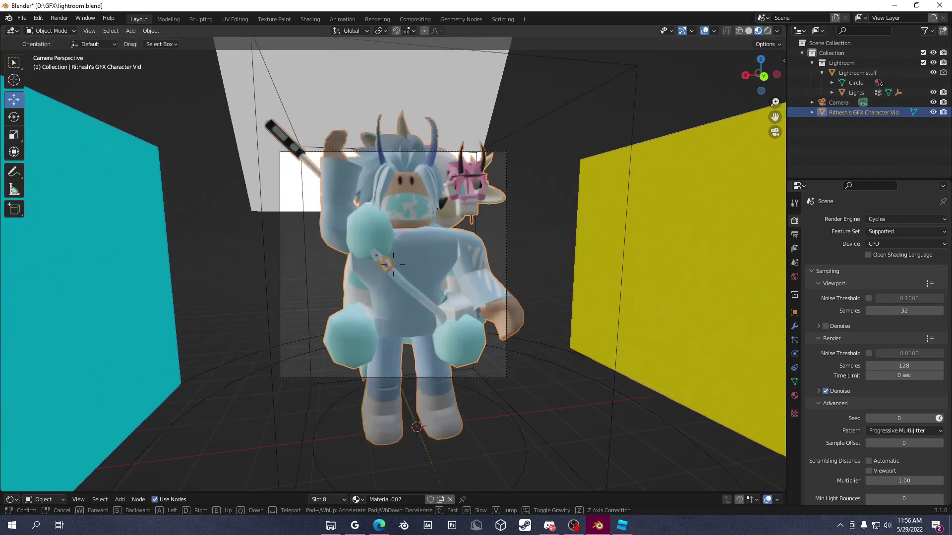
key("s")
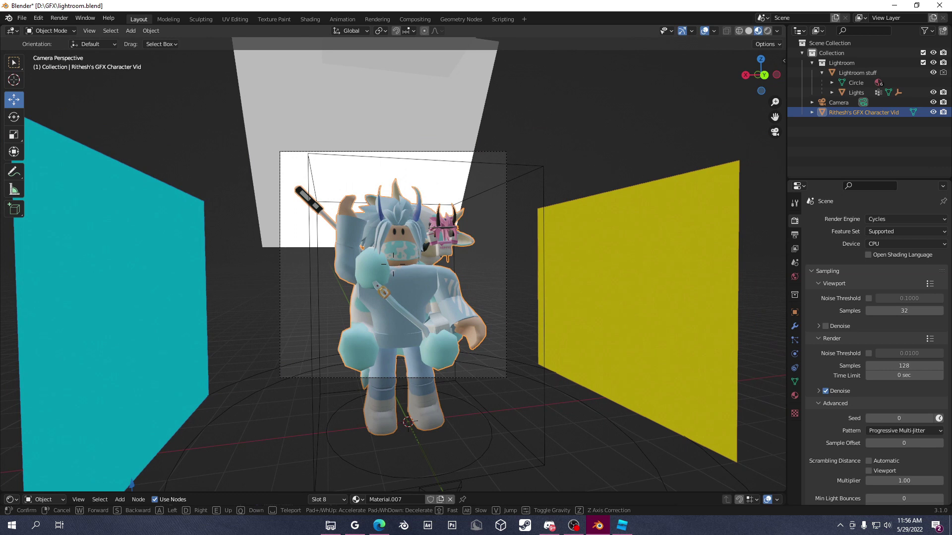
key("w")
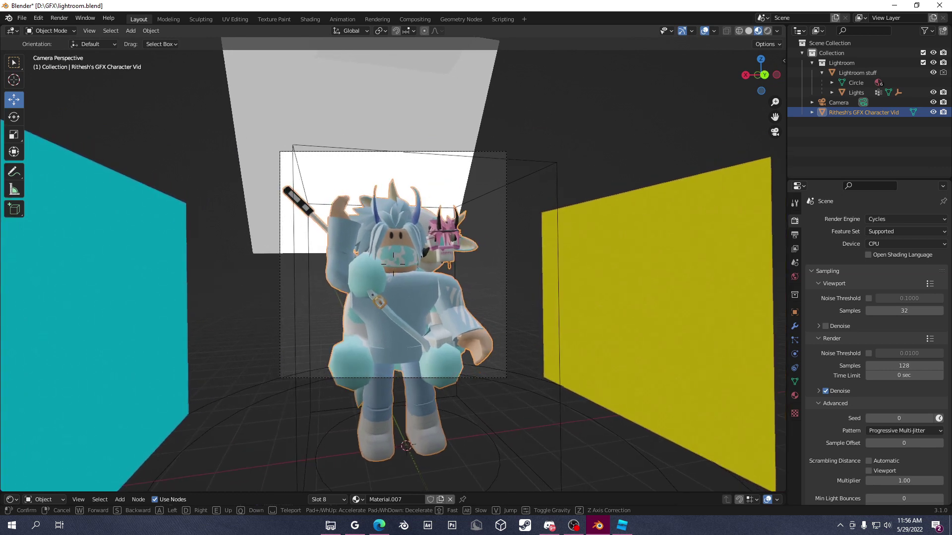
key("Return")
Step: Check the framing in Rendered shading, nudge the camera, and switch back to Material Preview
left_click(768, 31)
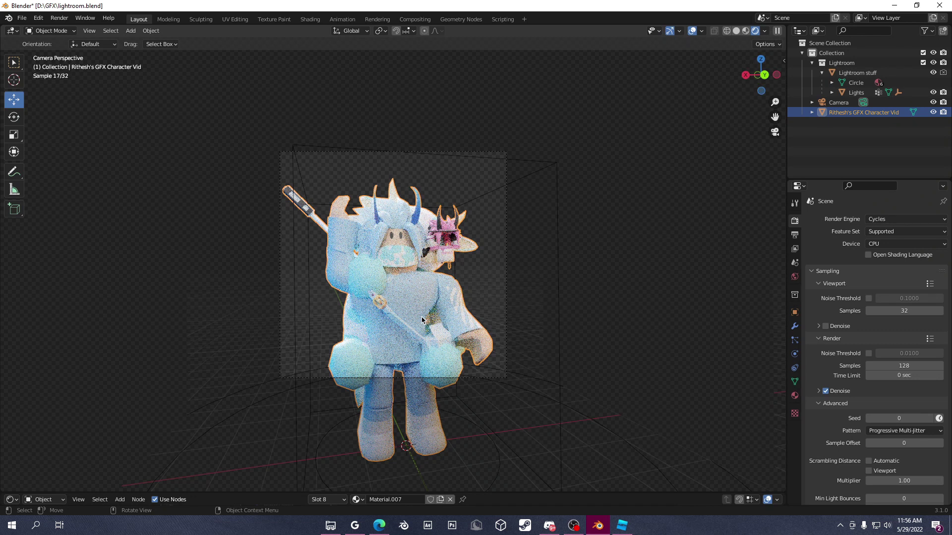
key("shift+grave")
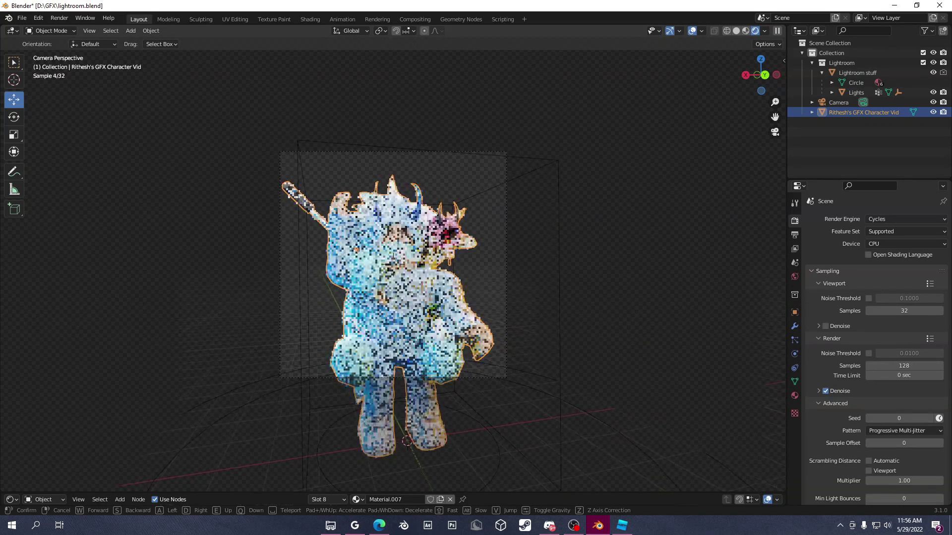
left_click(747, 33)
left_click(746, 32)
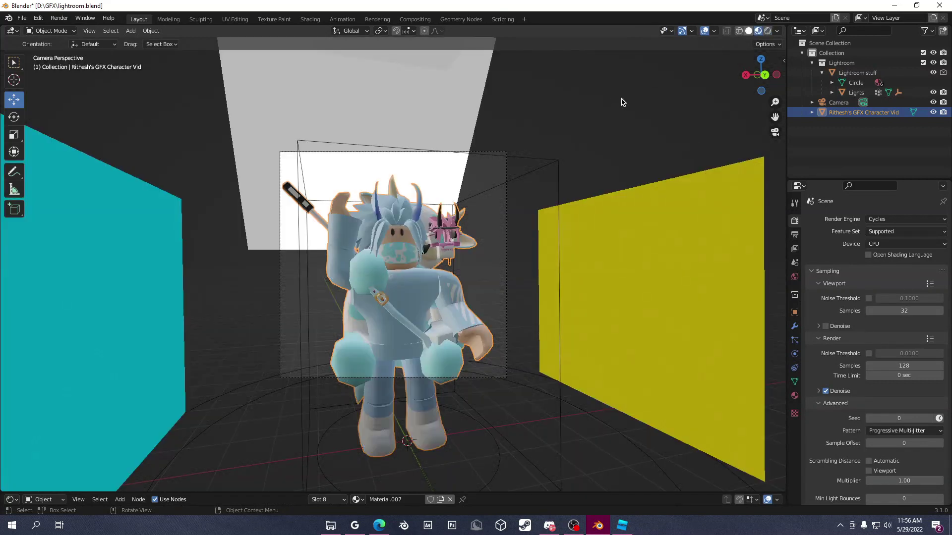
Step: Render the avatar from the camera in a maximized window until all 128 samples finish
left_click(59, 18)
left_click(77, 29)
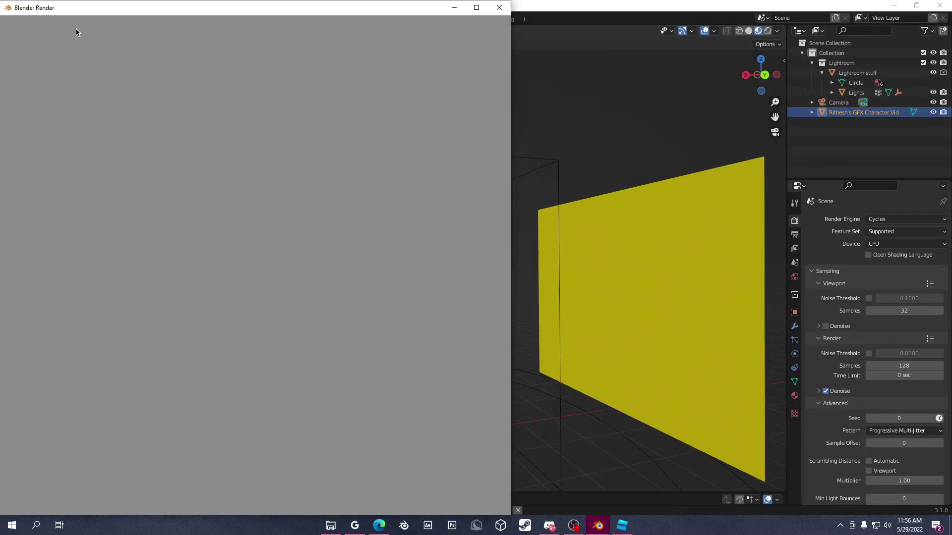
left_click(470, 9)
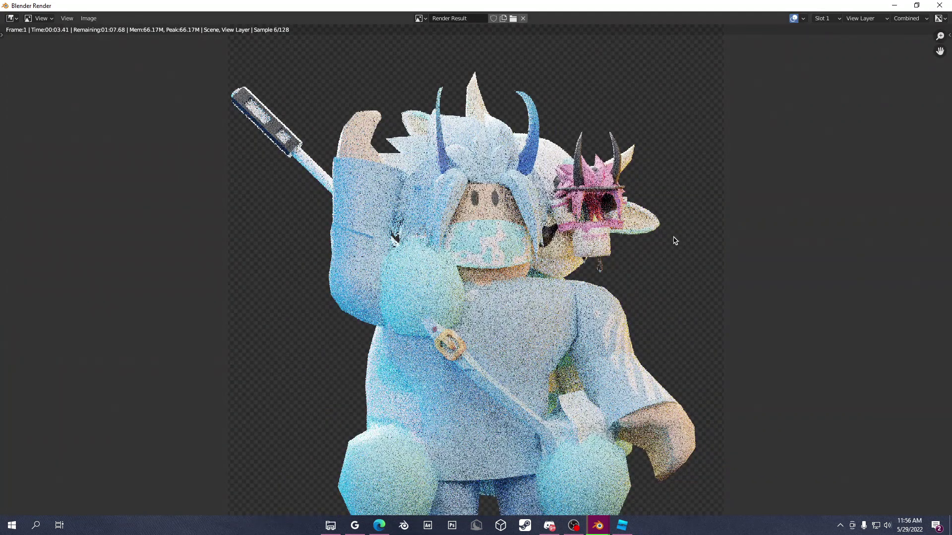
scroll(619, 403, "down", 1)
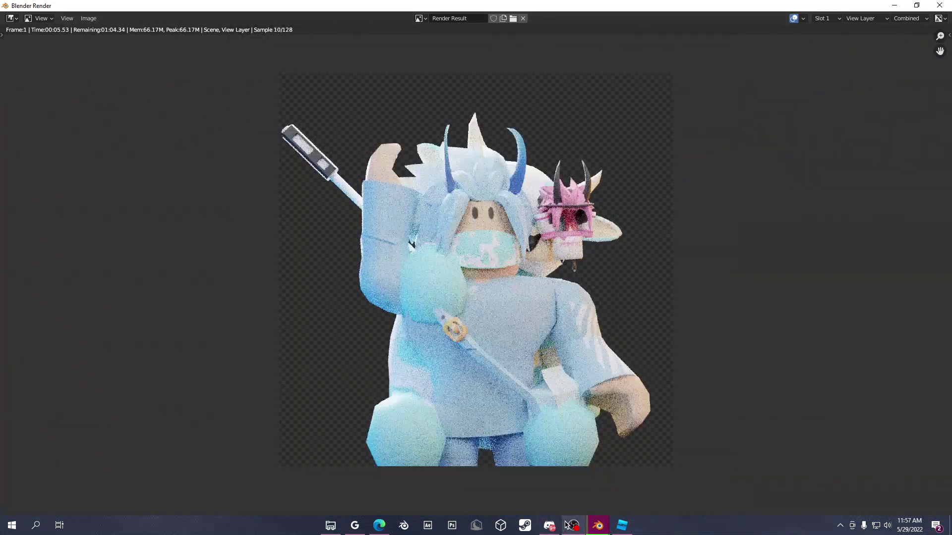
mouse_move(591, 526)
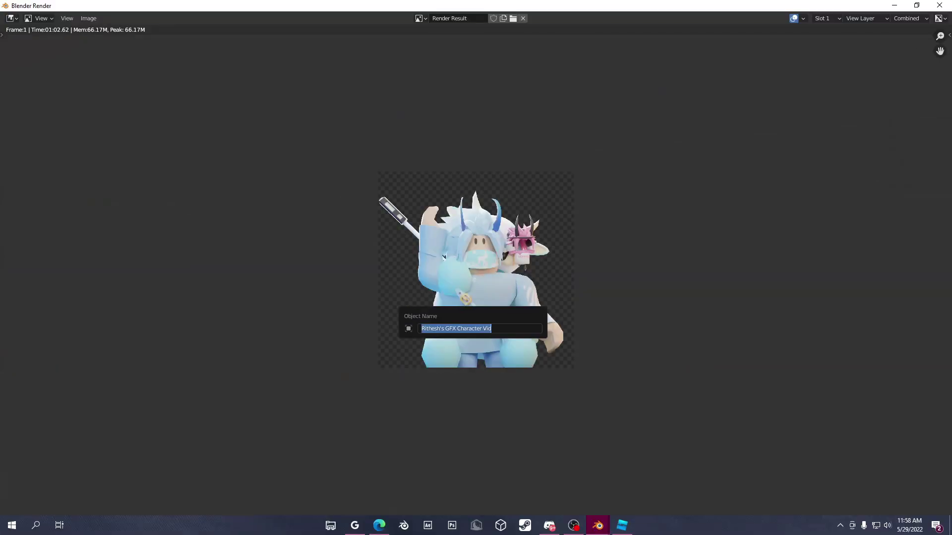
left_click(482, 296)
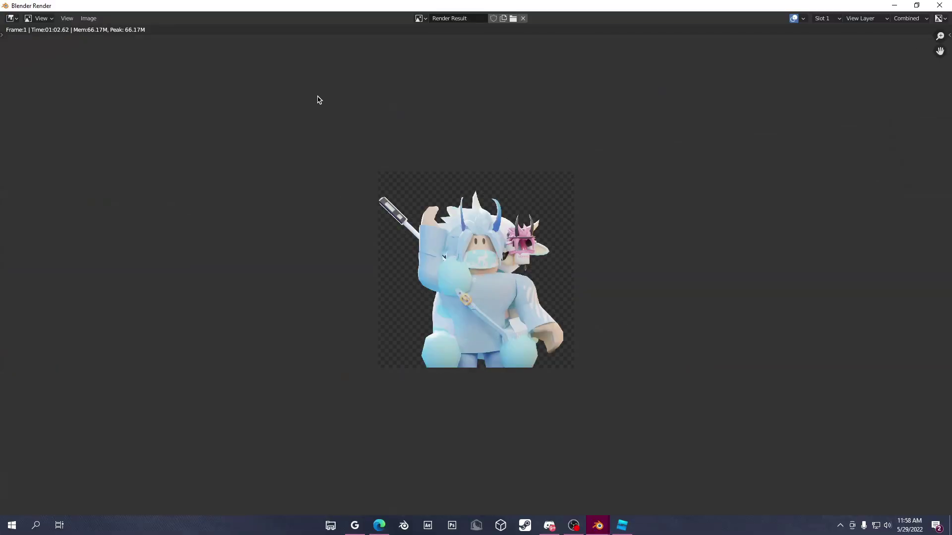
scroll(399, 210, "up", 7)
scroll(398, 210, "down", 3)
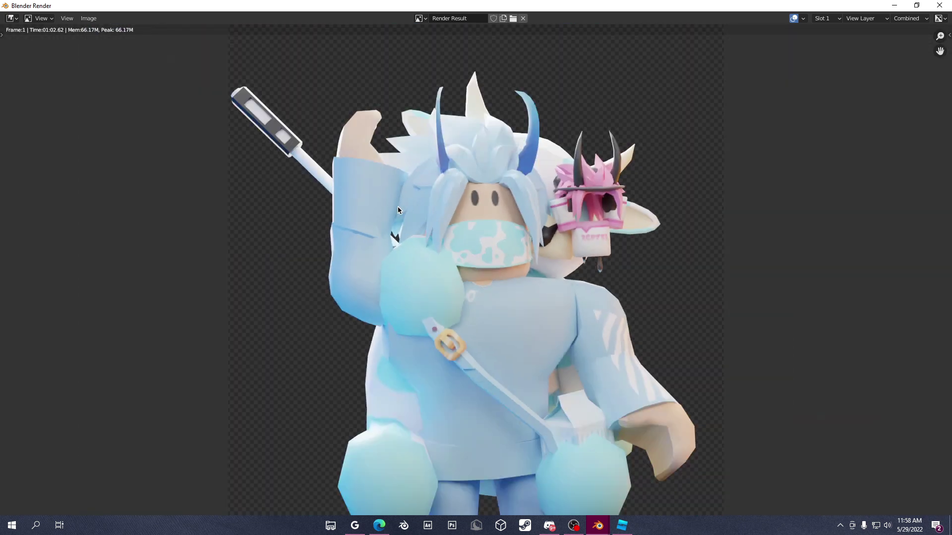
scroll(398, 209, "down", 6)
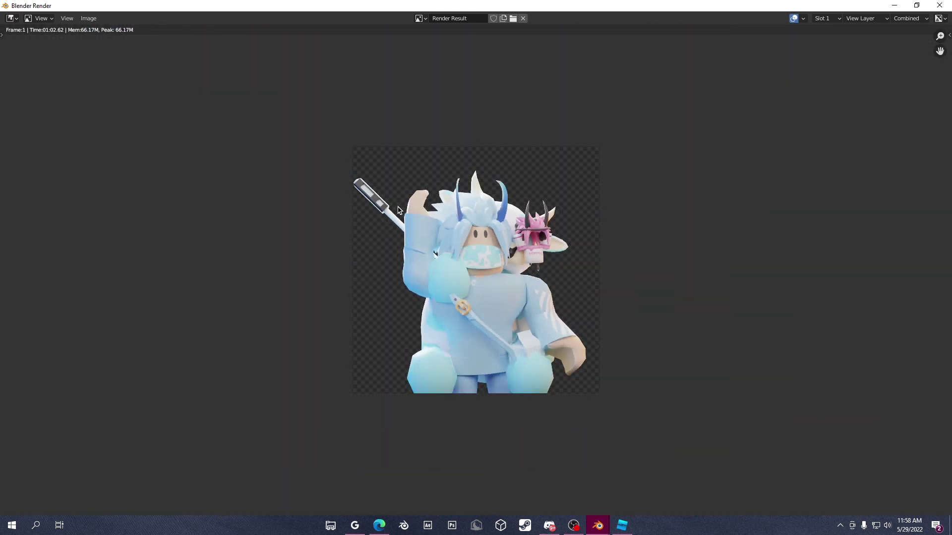
Step: Save the render as an RGBA PNG in D:\GFX under a new file name
left_click(89, 19)
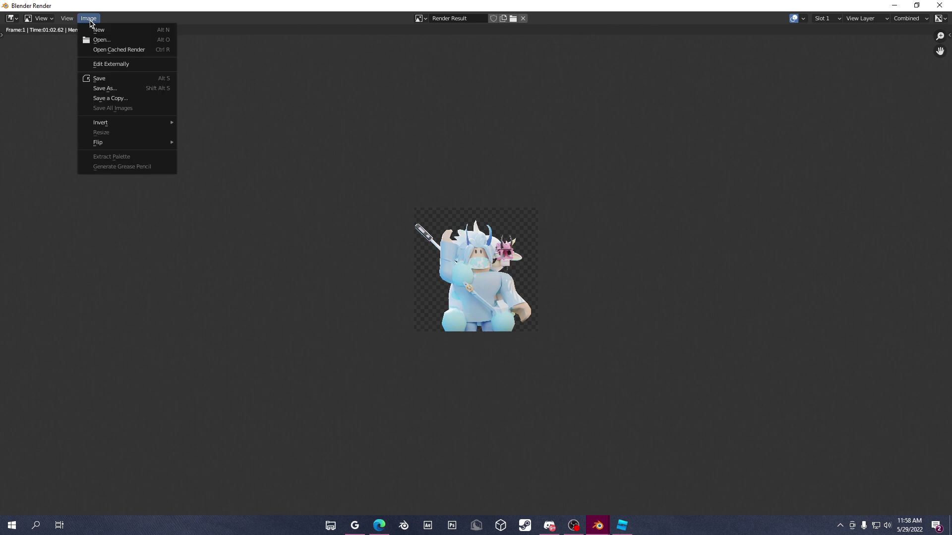
left_click(105, 88)
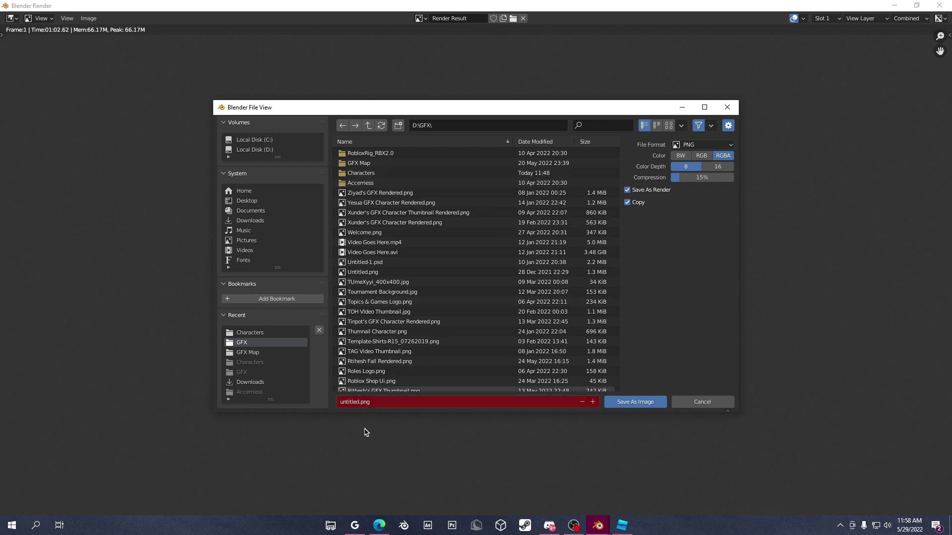
left_click(376, 404)
type("R")
left_click(711, 333)
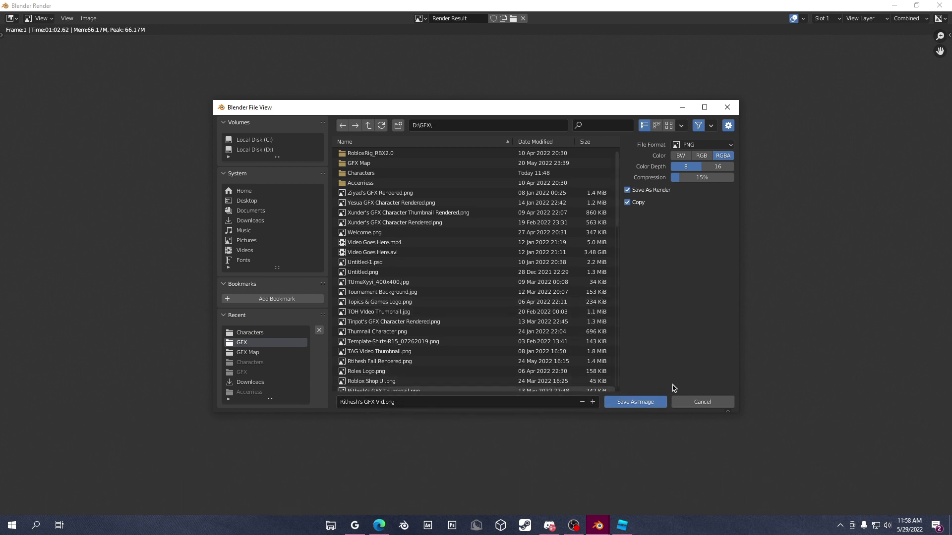
left_click(627, 400)
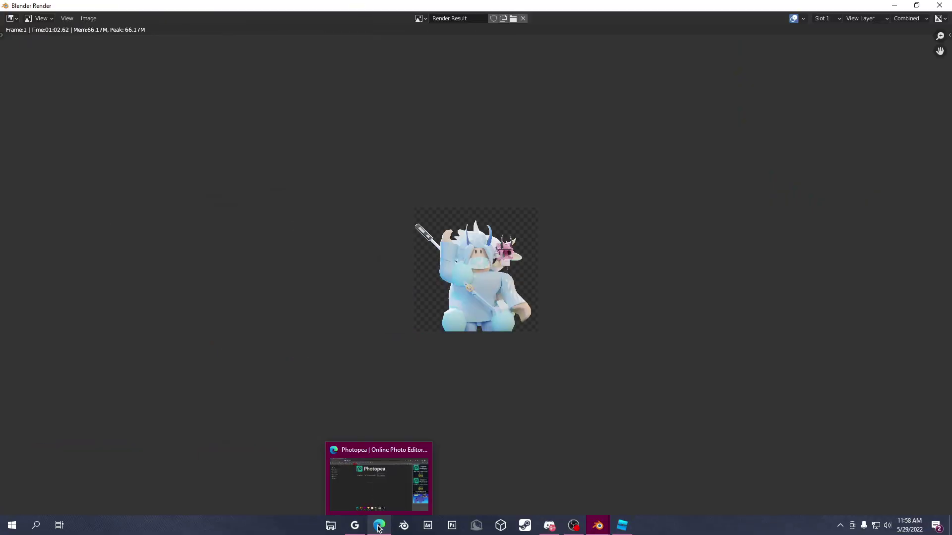
Step: Switch to the Edge browser showing photopea.com
left_click(379, 527)
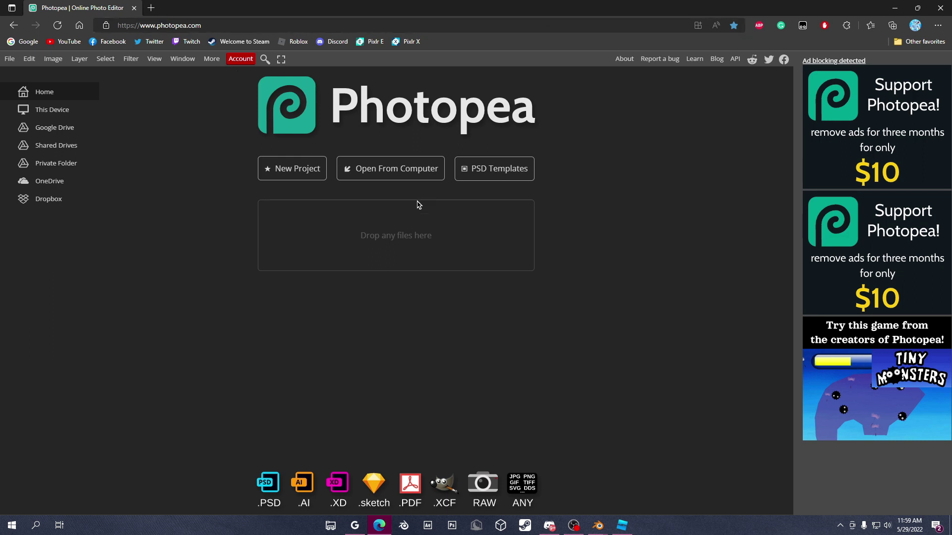
Step: Create a new Photopea project with an 800 × 800 px white canvas
left_click(494, 168)
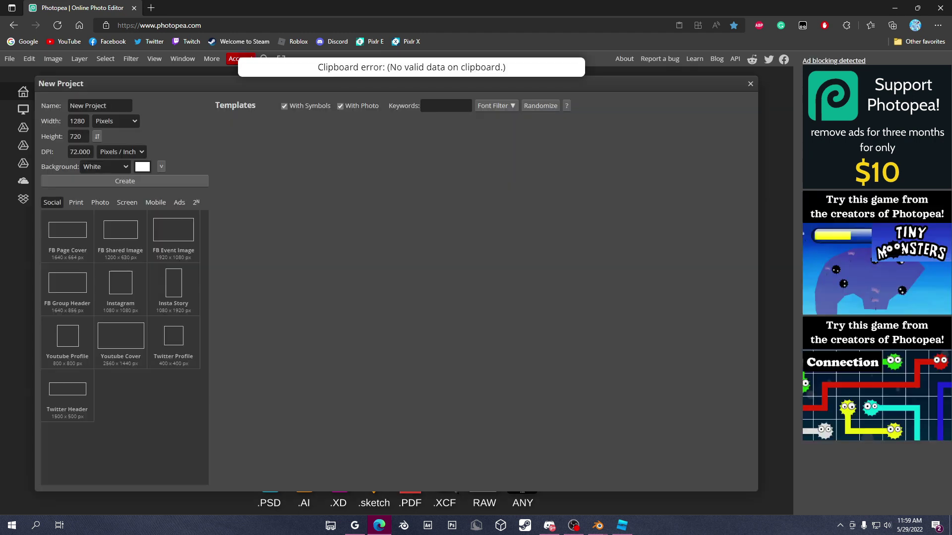
type("800")
key("Tab")
type("800")
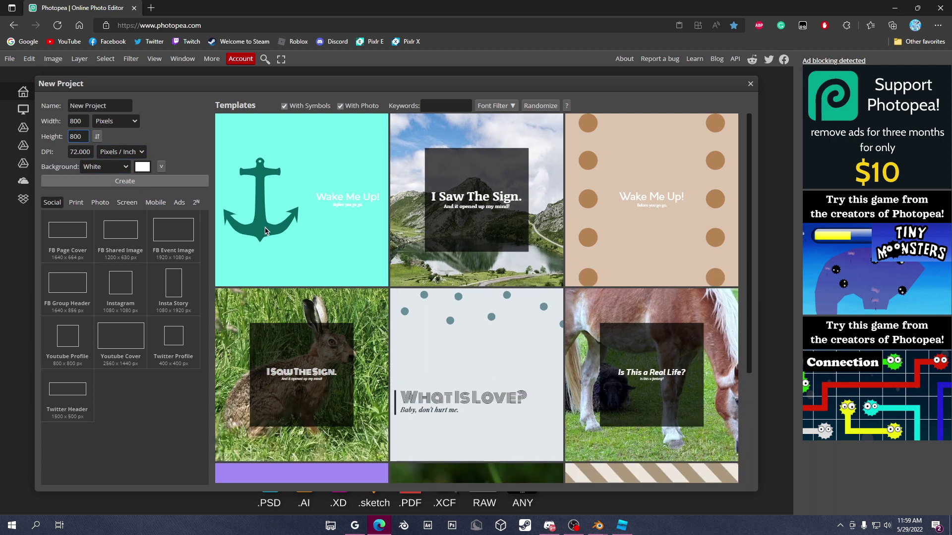
key("Return")
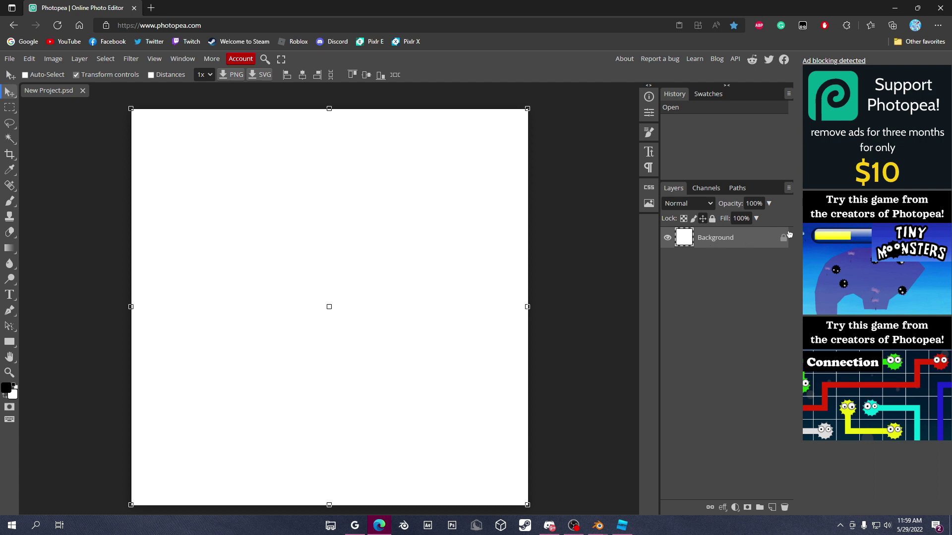
Step: Add a Gradient Overlay style to the Background layer and open its gradient editor
double_click(744, 238)
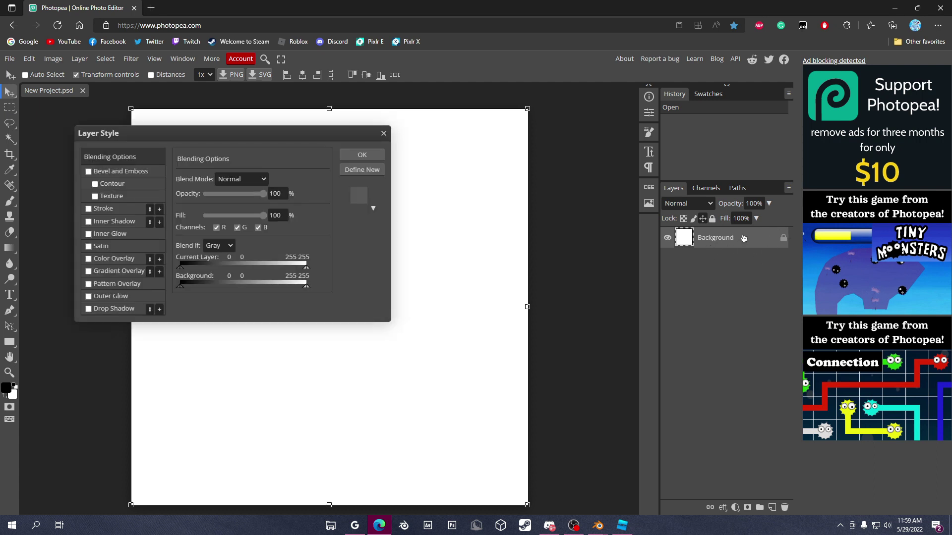
left_click(89, 272)
left_click_drag(245, 138, 761, 163)
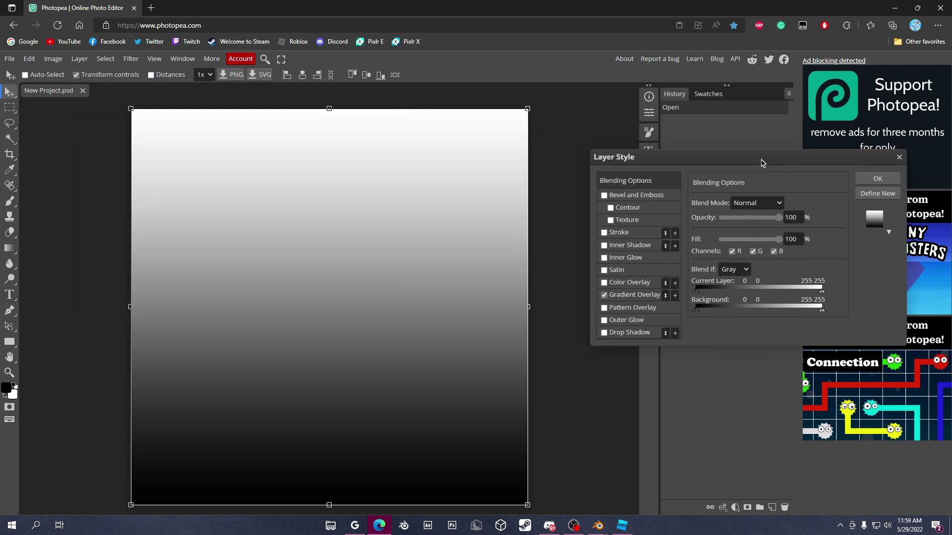
left_click(647, 297)
left_click(729, 231)
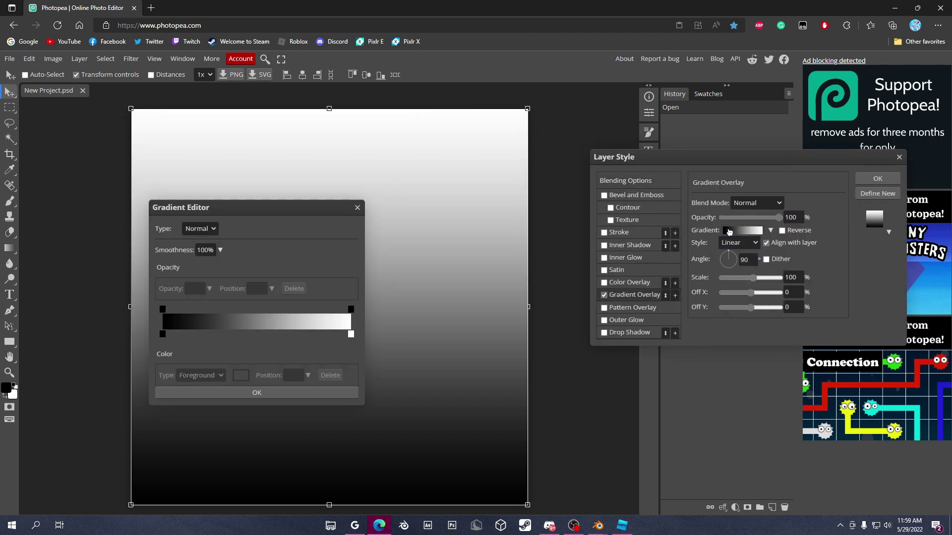
Step: Set the gradient's left colour stop to deep blue 0066ff
left_click(162, 335)
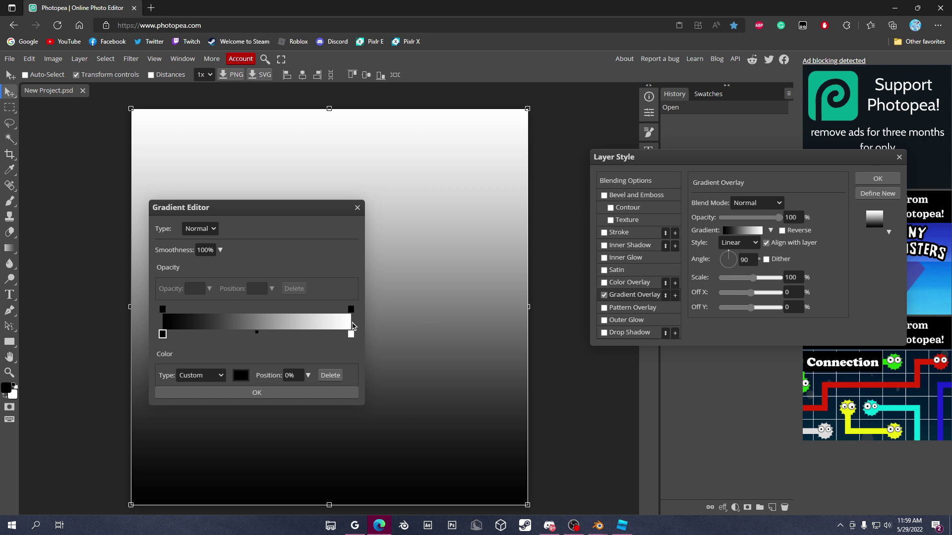
left_click(241, 376)
left_click(199, 149)
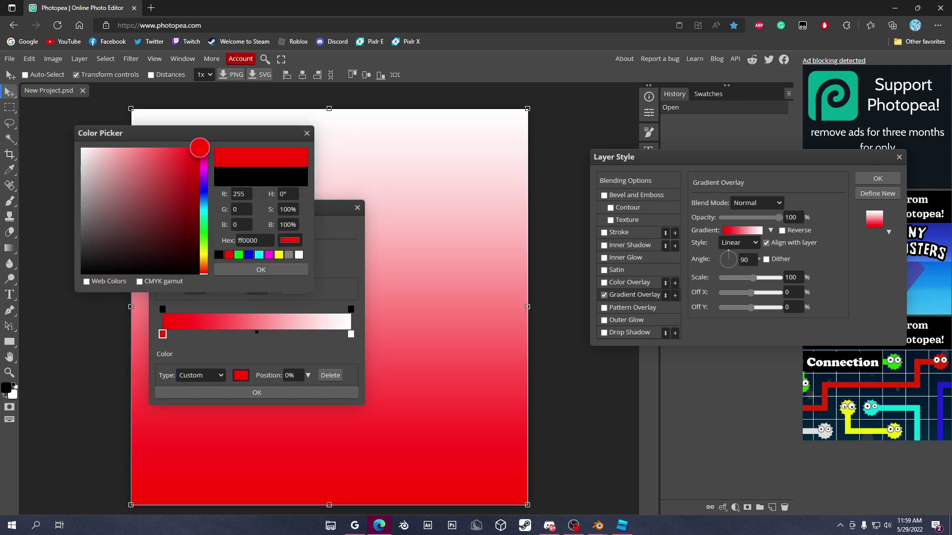
left_click(203, 201)
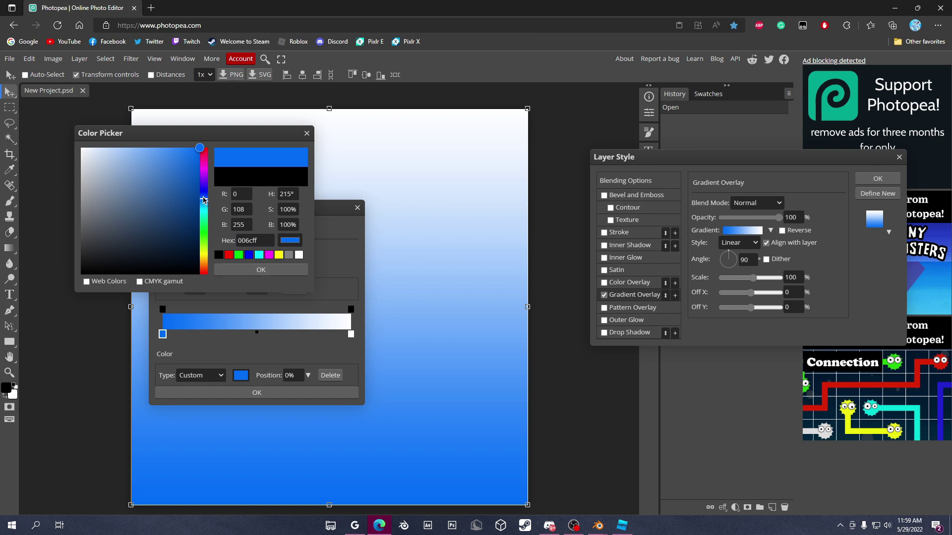
left_click(203, 203)
left_click(254, 271)
left_click(350, 334)
left_click(163, 333)
left_click(351, 334)
left_click(162, 335)
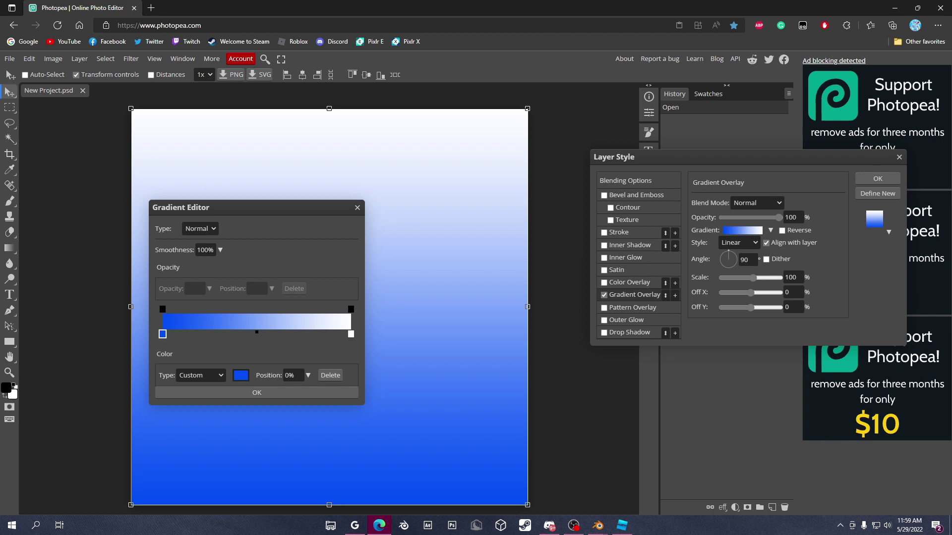
left_click(240, 375)
left_click_drag(204, 197, 204, 199)
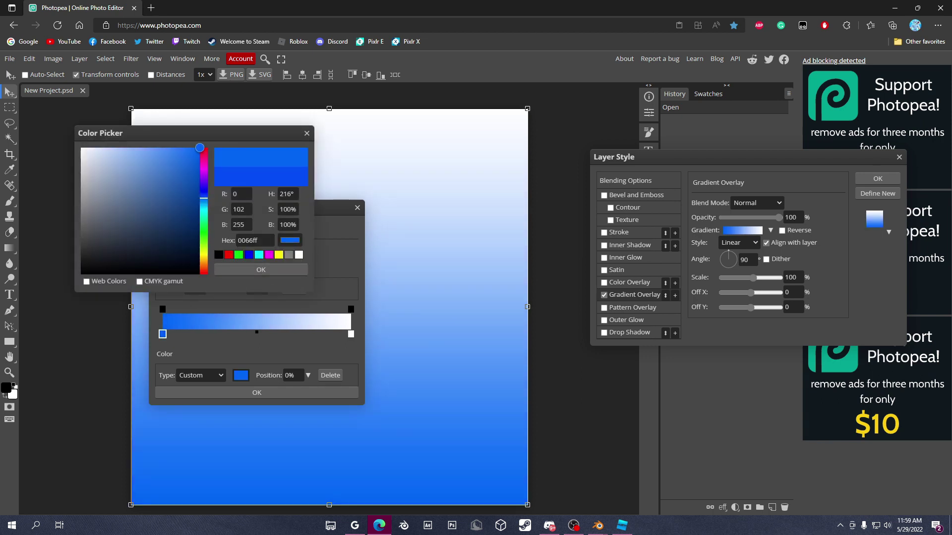
left_click(276, 271)
Step: Set the right colour stop to cyan 00d2ff and apply the gradient overlay
left_click(351, 335)
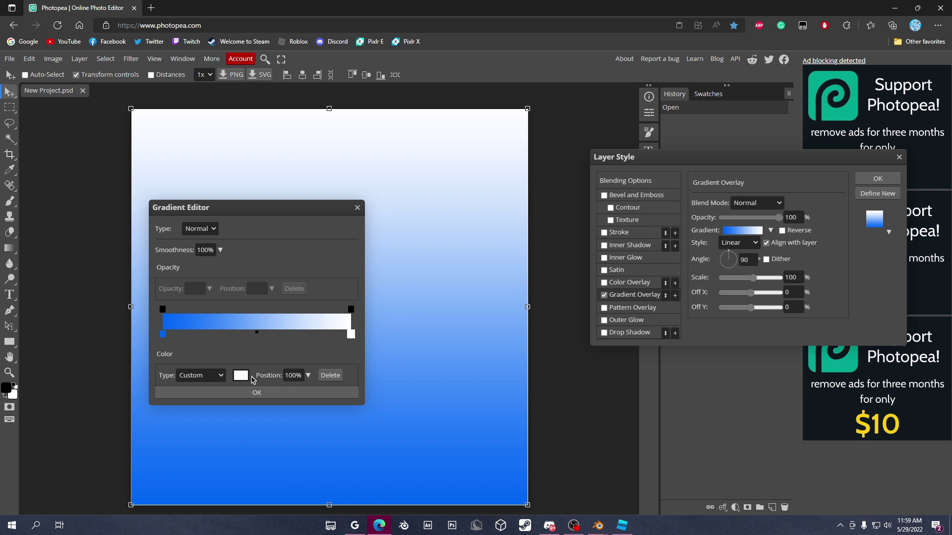
left_click(242, 375)
left_click_drag(182, 169, 201, 148)
left_click_drag(205, 200, 203, 211)
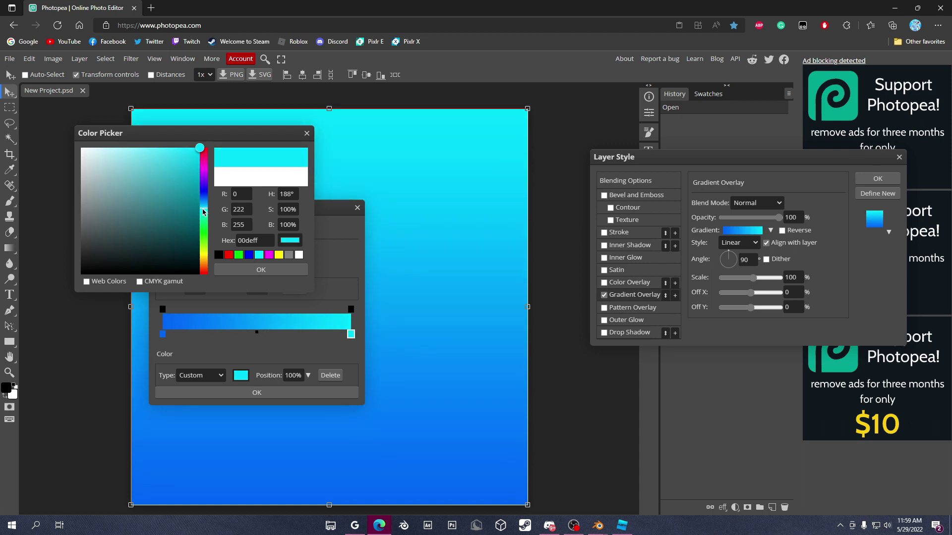
left_click(251, 270)
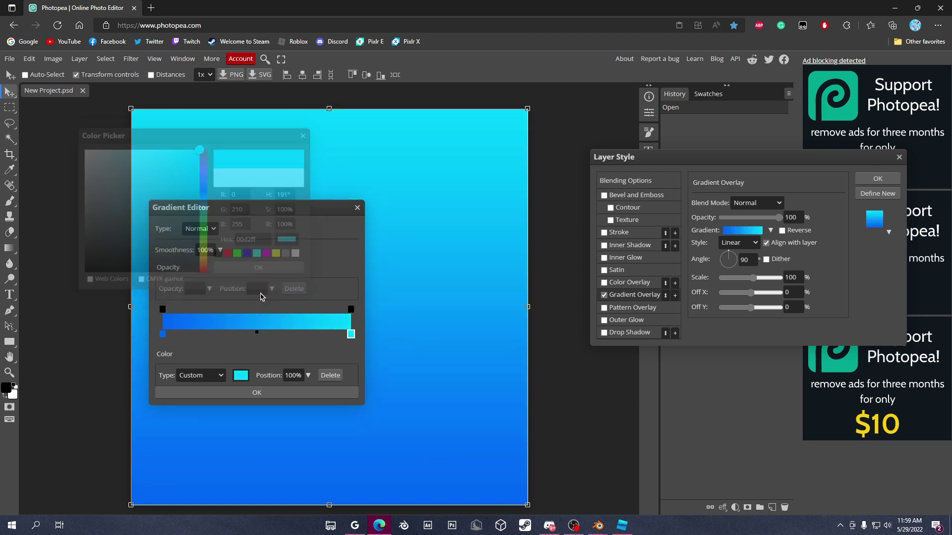
left_click(267, 393)
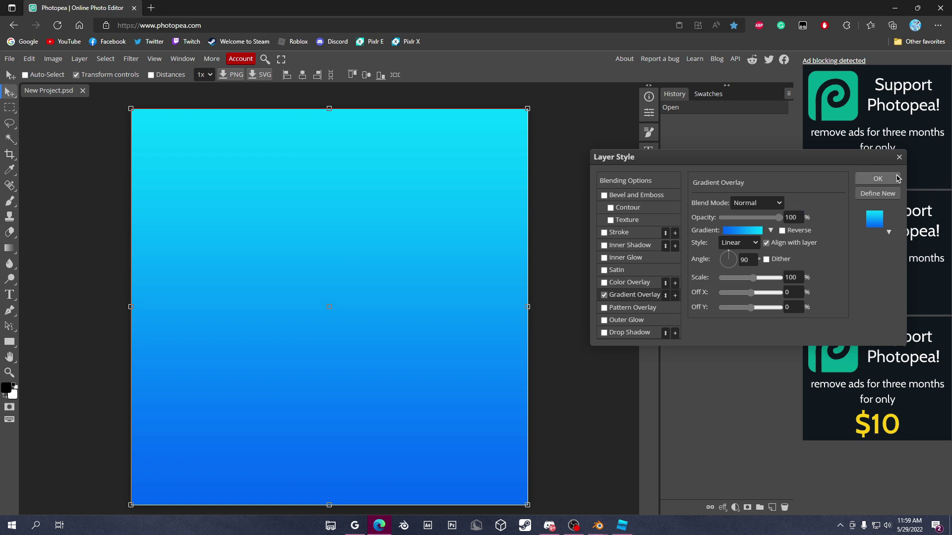
left_click(891, 180)
Step: Add a new layer and set up a 29 px brush with white as the painting colour
left_click(772, 508)
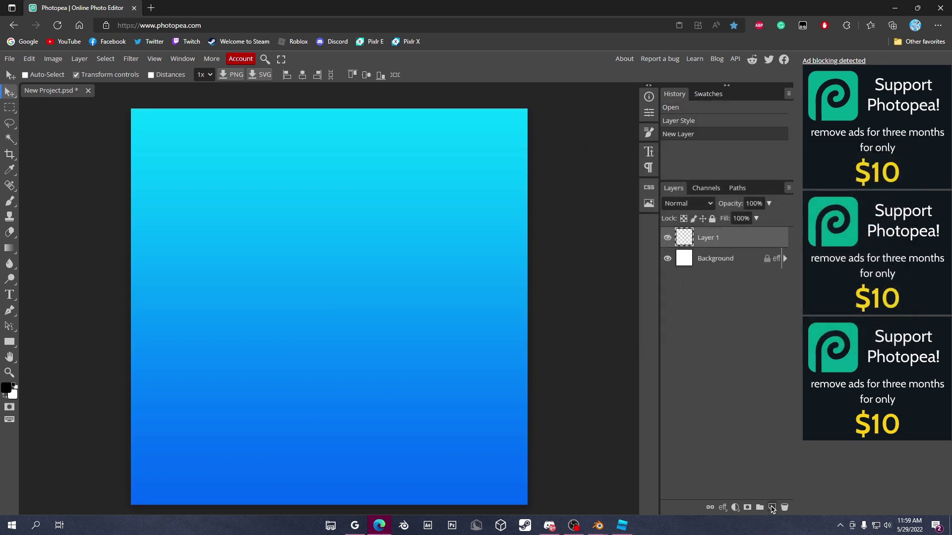
left_click(10, 201)
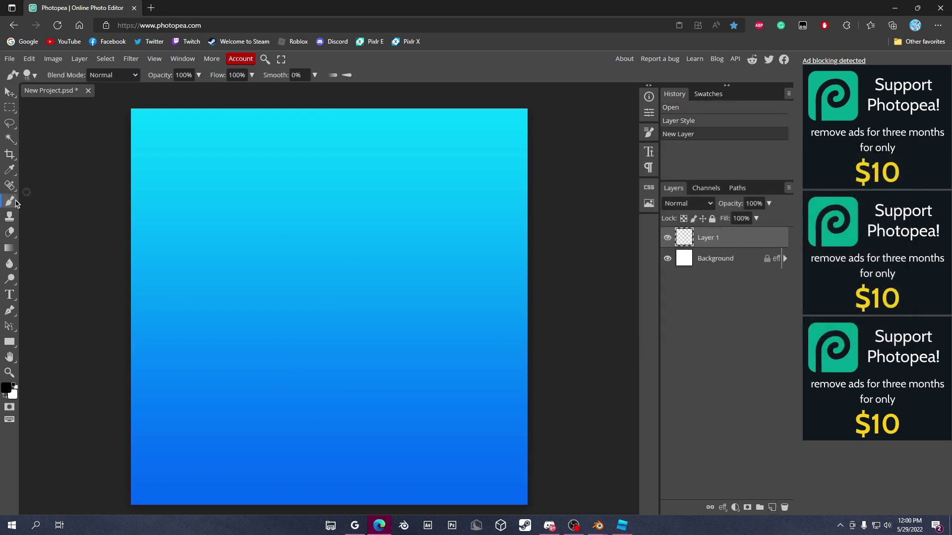
left_click(30, 75)
left_click_drag(92, 102, 109, 104)
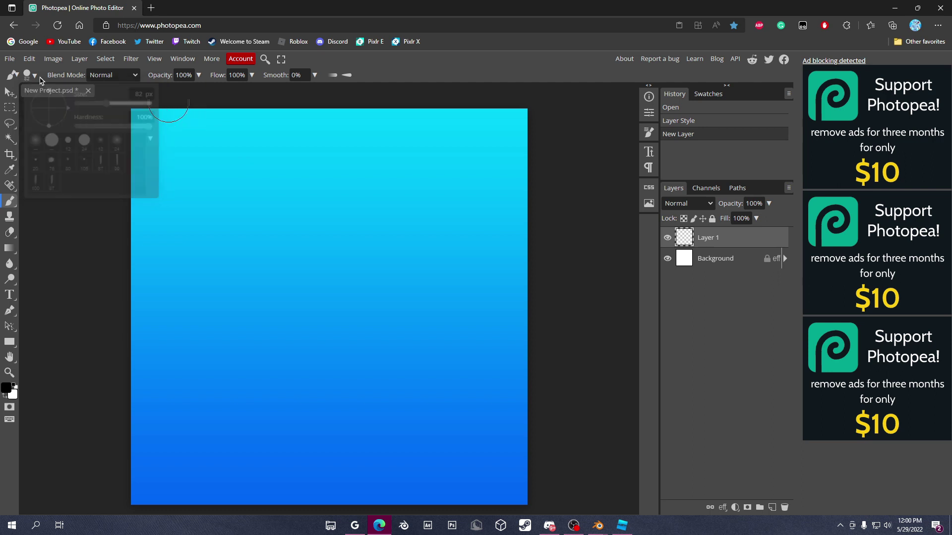
left_click(6, 388)
left_click_drag(147, 205, 77, 146)
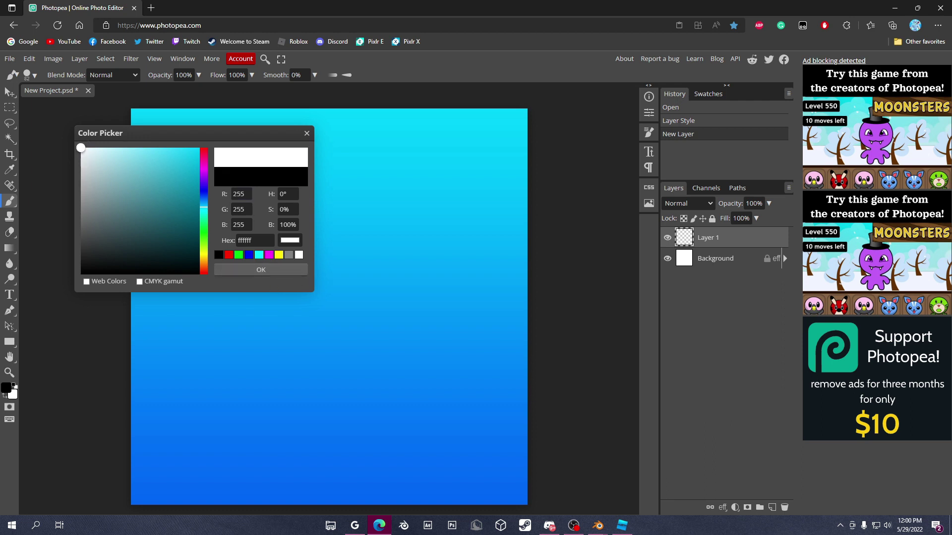
left_click(261, 270)
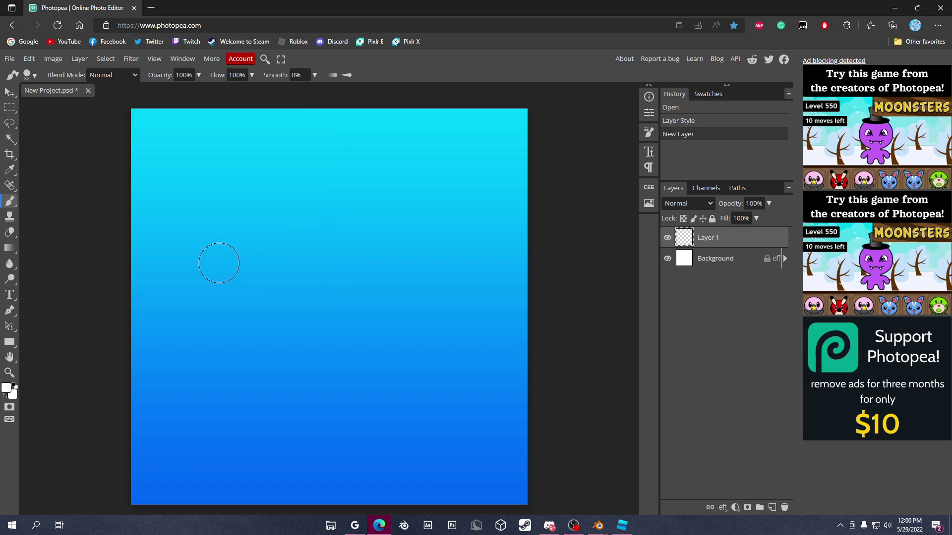
Step: Paint five thick white diagonal stripes across the gradient canvas
key("ctrl+plus")
key("ctrl+minus")
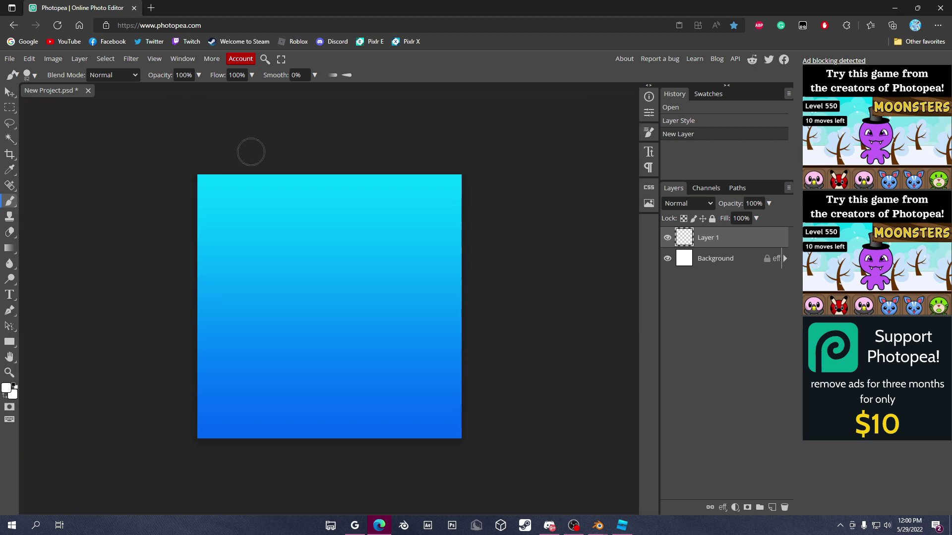
left_click_drag(250, 149, 169, 239)
left_click_drag(349, 151, 188, 325)
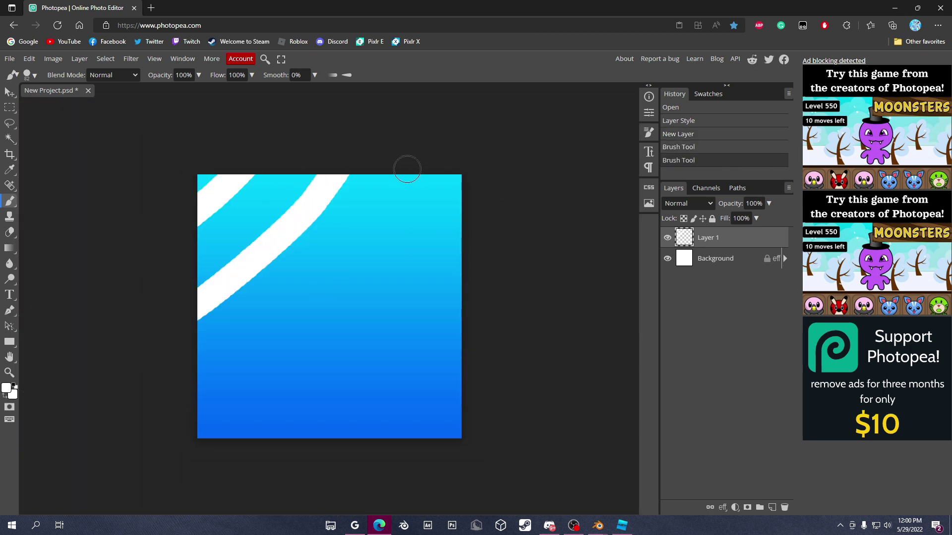
left_click_drag(406, 165, 216, 398)
mouse_move(470, 220)
left_mouse_down()
mouse_move(372, 340)
mouse_move(238, 446)
left_mouse_up()
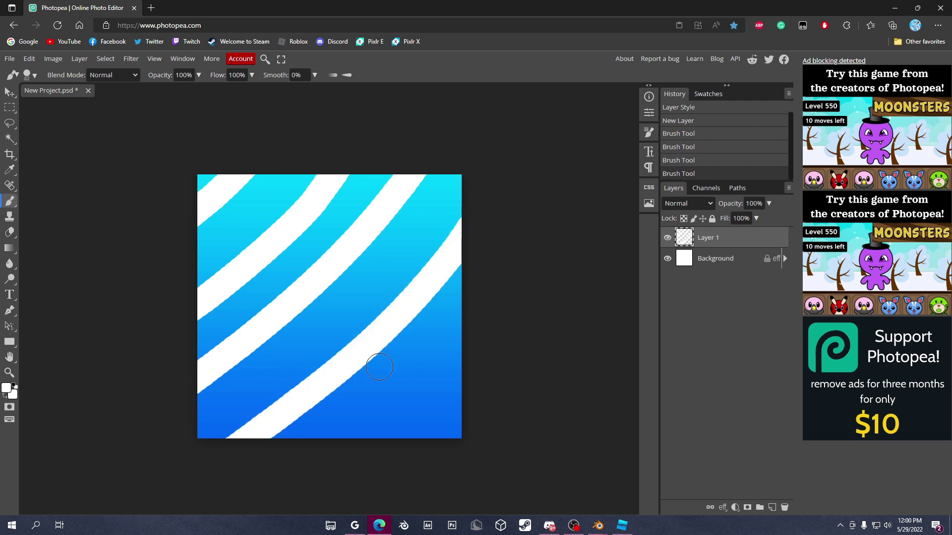
left_click_drag(474, 334, 370, 485)
left_click(10, 93)
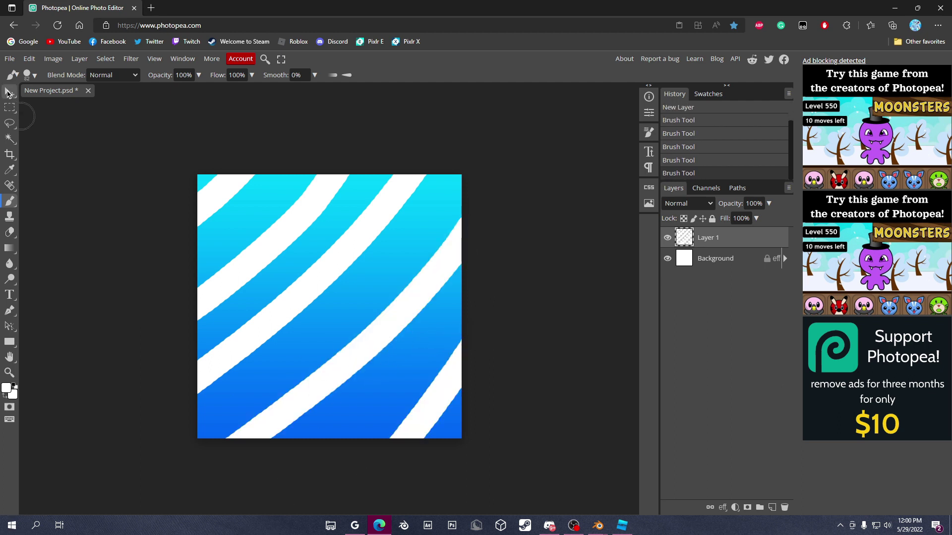
left_click(131, 59)
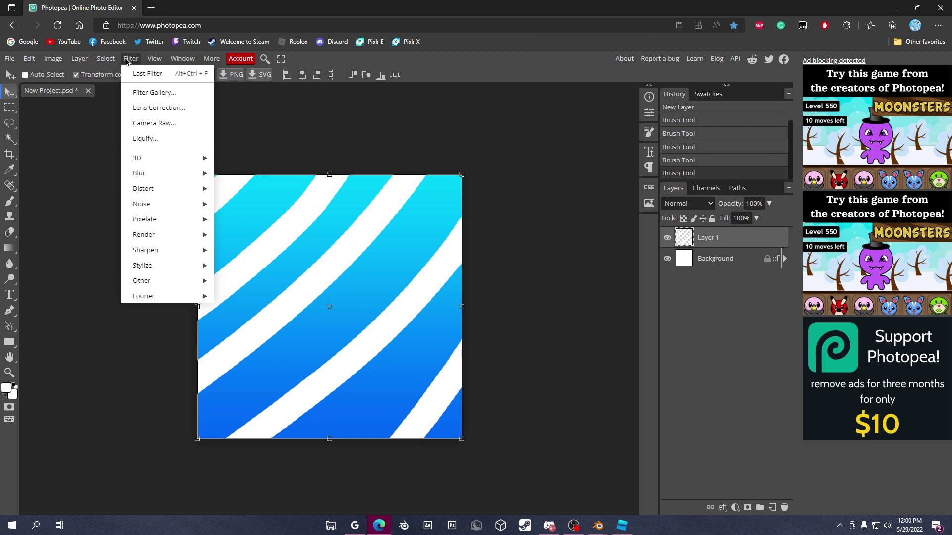
Step: Warp the top, middle and lower white stripes into swirls with Liquify's Forward Warp
left_click(149, 139)
mouse_move(178, 119)
left_mouse_down()
mouse_move(279, 120)
mouse_move(234, 74)
mouse_move(239, 152)
mouse_move(227, 110)
mouse_move(190, 127)
mouse_move(193, 118)
mouse_move(167, 110)
mouse_move(252, 107)
mouse_move(187, 79)
left_mouse_up()
mouse_move(234, 228)
left_mouse_down()
mouse_move(296, 124)
mouse_move(319, 107)
mouse_move(331, 149)
mouse_move(265, 215)
mouse_move(279, 203)
mouse_move(275, 176)
mouse_move(349, 282)
mouse_move(227, 265)
mouse_move(442, 177)
mouse_move(403, 171)
mouse_move(397, 200)
mouse_move(317, 237)
mouse_move(316, 260)
mouse_move(211, 257)
mouse_move(207, 338)
mouse_move(275, 387)
mouse_move(238, 363)
mouse_move(275, 333)
mouse_move(375, 383)
mouse_move(464, 317)
mouse_move(484, 267)
mouse_move(453, 201)
mouse_move(456, 238)
left_mouse_up()
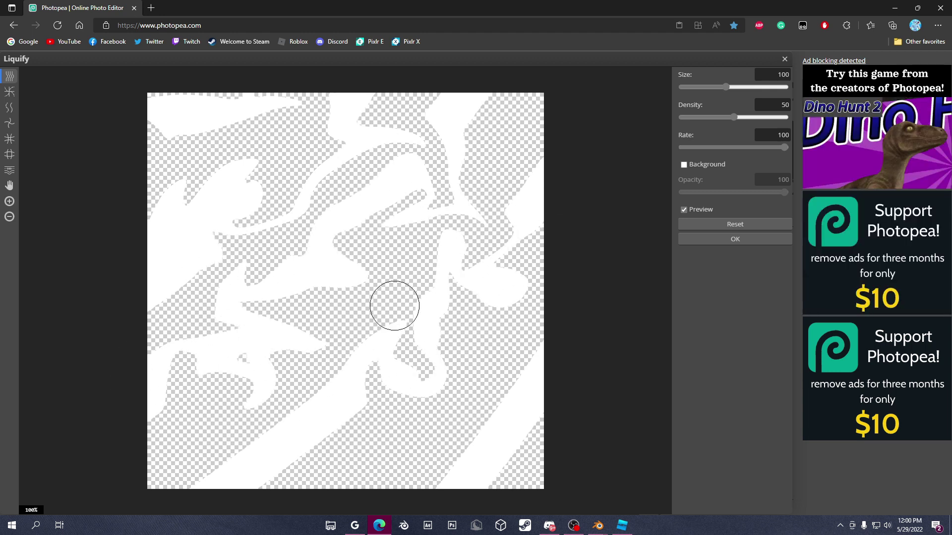
mouse_move(222, 433)
left_mouse_down()
mouse_move(344, 389)
mouse_move(180, 461)
mouse_move(342, 408)
mouse_move(526, 439)
left_mouse_up()
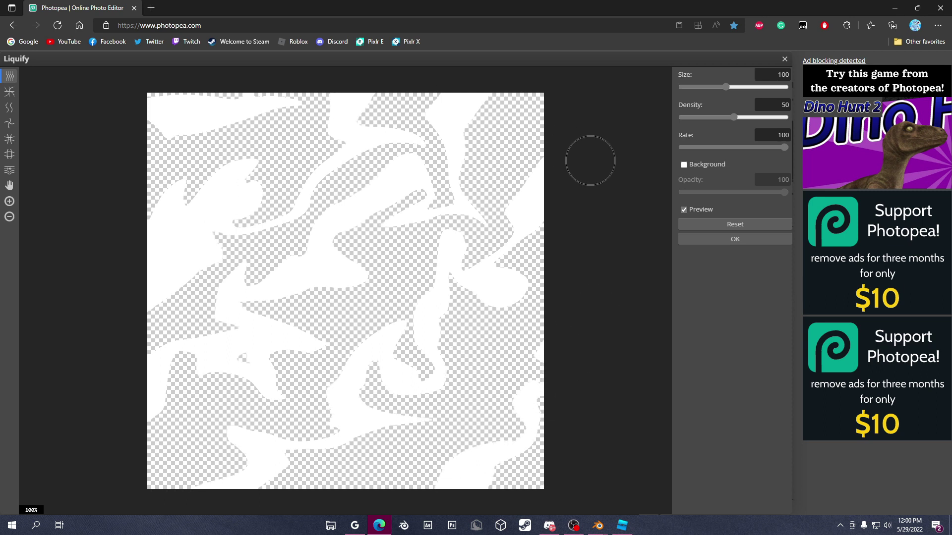
left_click(721, 239)
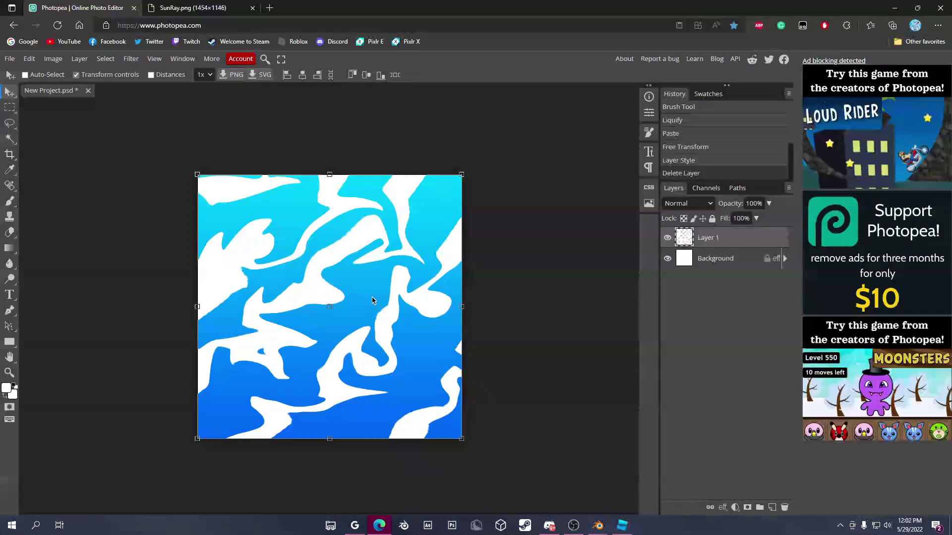
Step: Copy the sun-ray image from its browser tab and paste it, centred, as a new layer
left_click(198, 7)
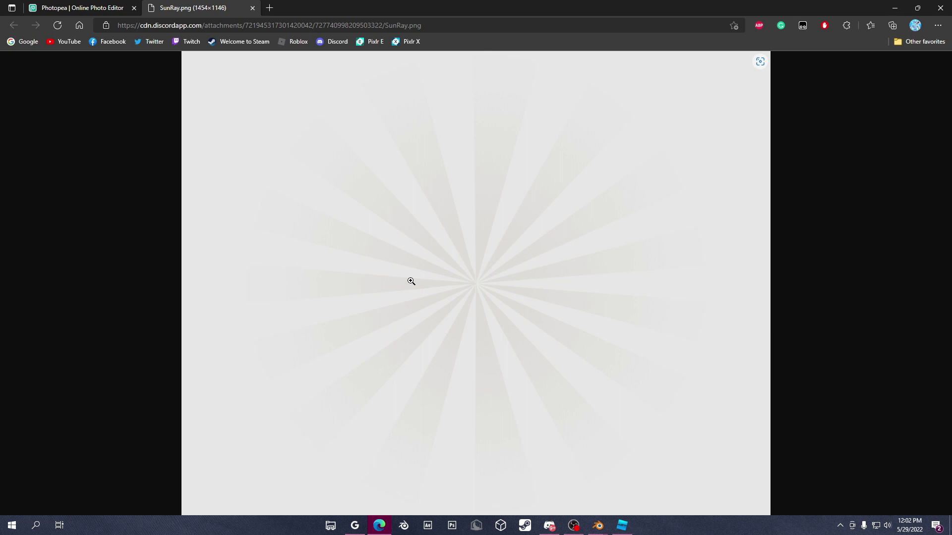
right_click(438, 269)
left_click(486, 309)
left_click(79, 7)
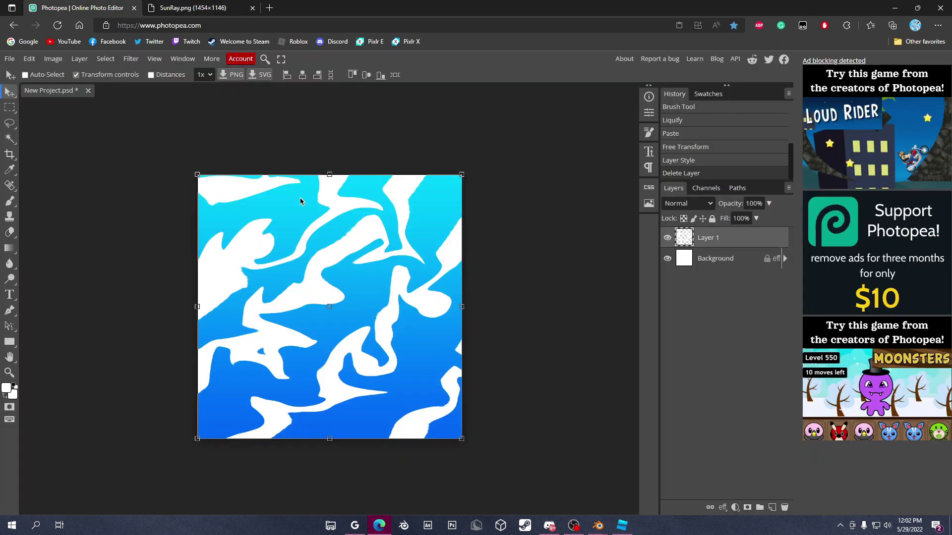
key("ctrl+v")
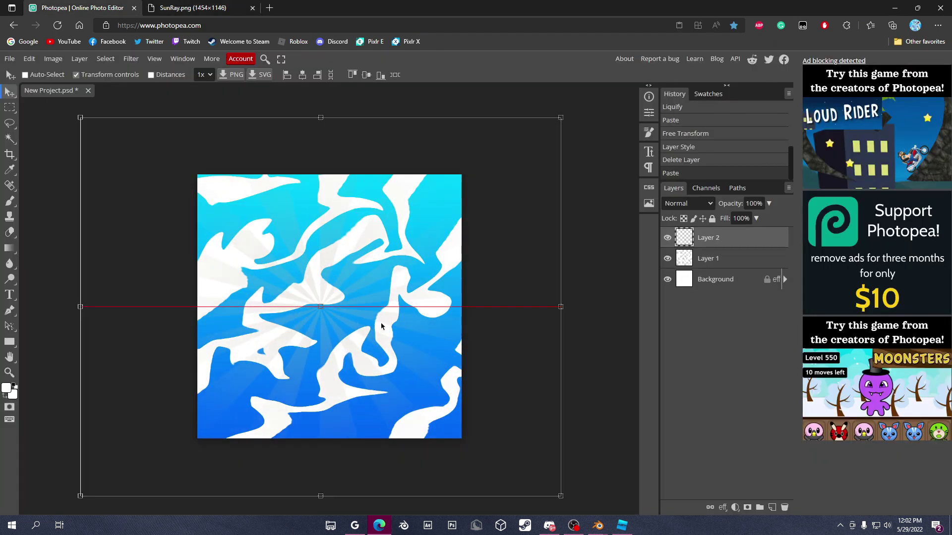
left_click_drag(382, 327, 379, 321)
Step: Close the SunRay.png browser tab, leaving the Photopea project open
right_click(227, 7)
key("Escape")
key("ctrl+Tab")
right_click(412, 264)
left_click(491, 303)
left_click(47, 3)
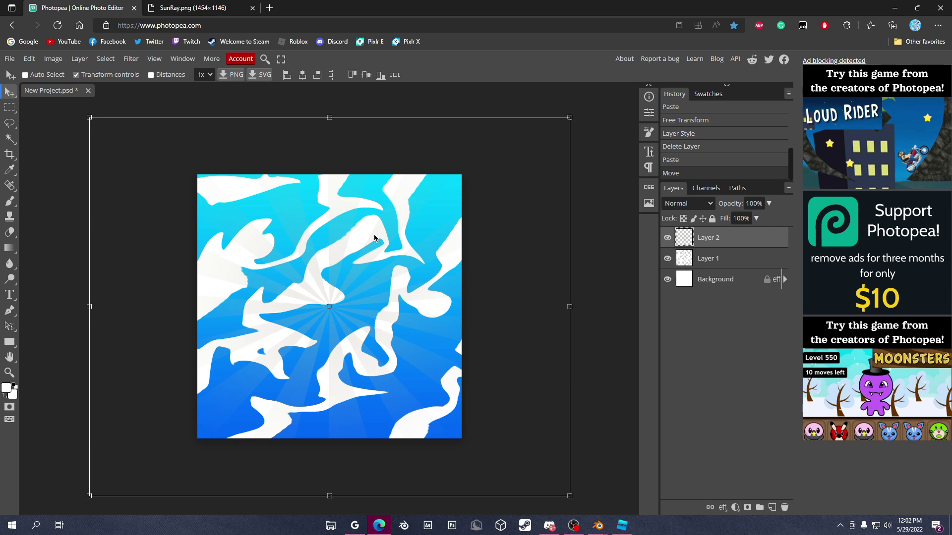
left_click(253, 8)
Step: Add a white Outer Glow style to the sun-ray layer
double_click(761, 236)
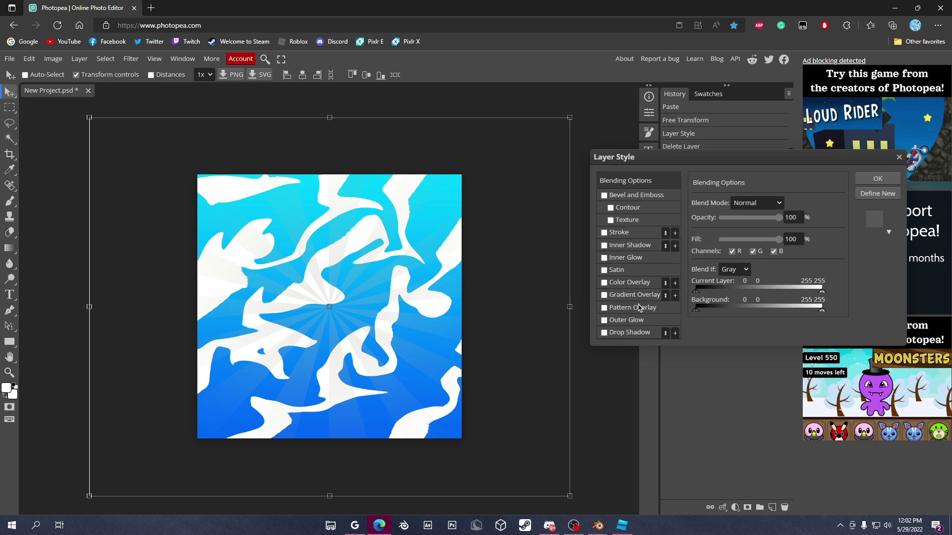
left_click(605, 320)
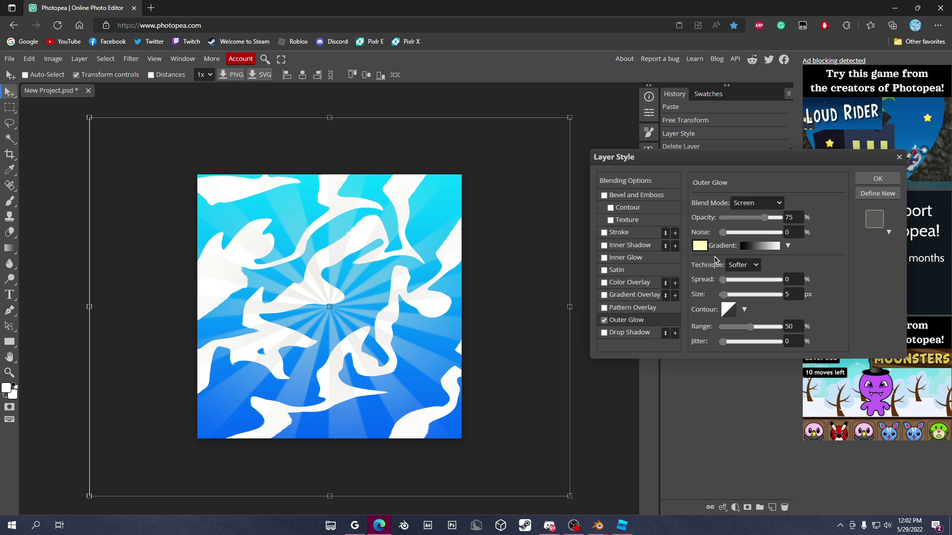
left_click(700, 246)
left_click_drag(130, 199, 80, 147)
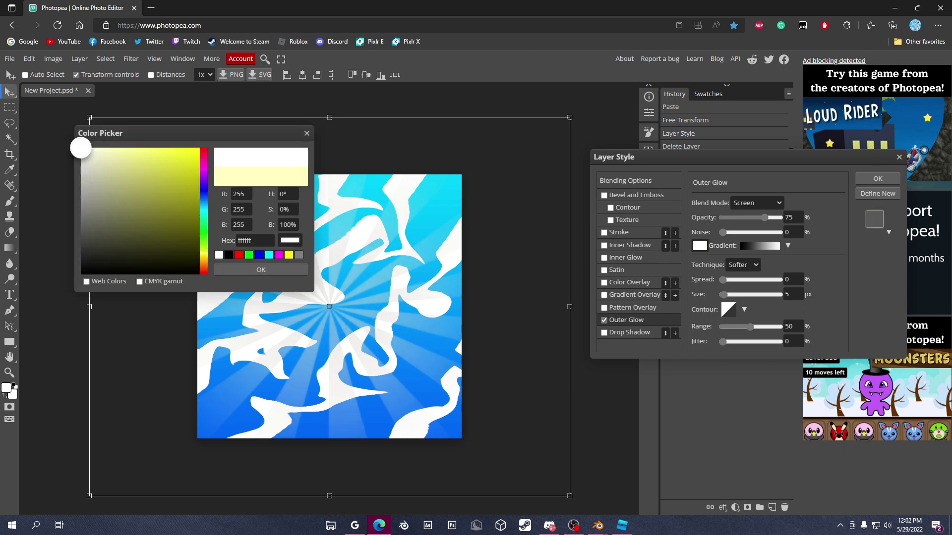
left_click(261, 270)
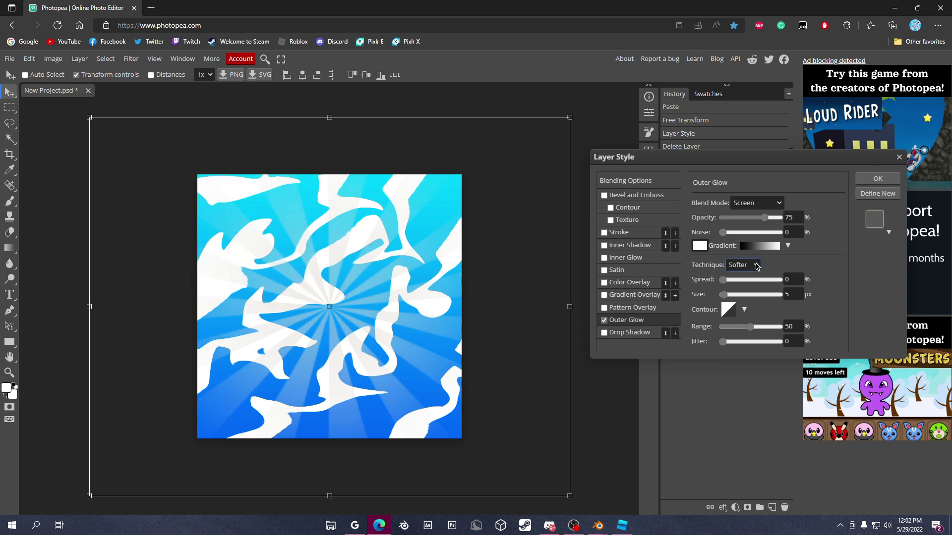
Step: Set the glow to Normal blend, 100% opacity and 0 px size, then apply the style
left_click(746, 201)
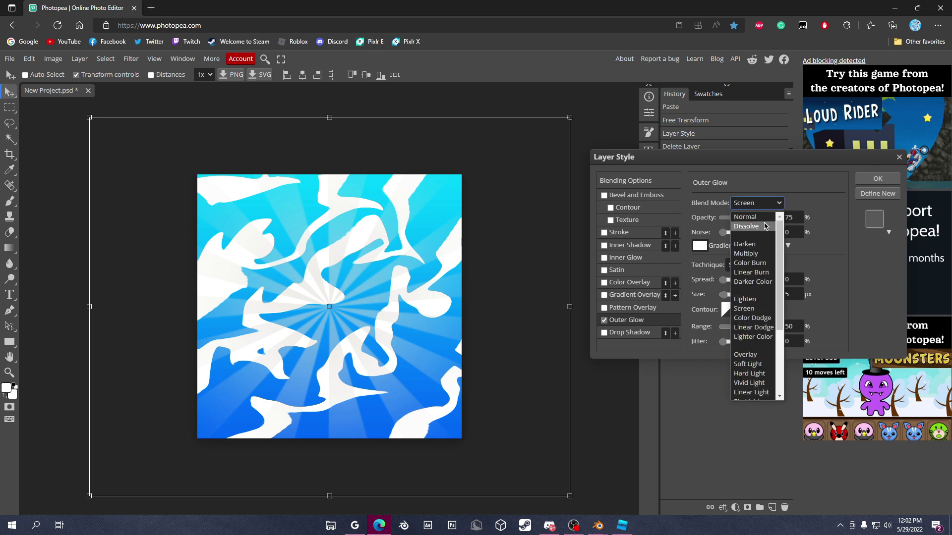
left_click(764, 221)
left_click_drag(764, 221, 783, 221)
scroll(757, 203, "up", 8)
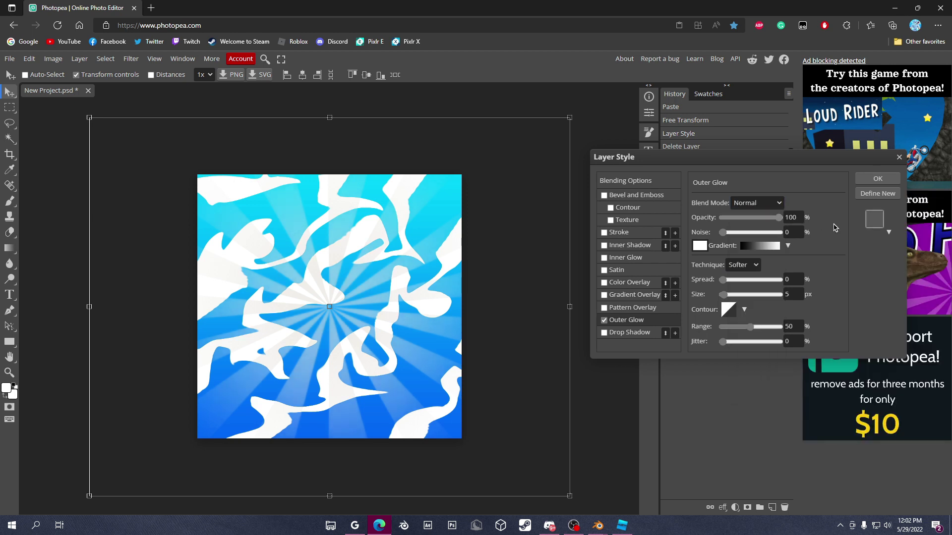
left_click_drag(723, 294, 625, 303)
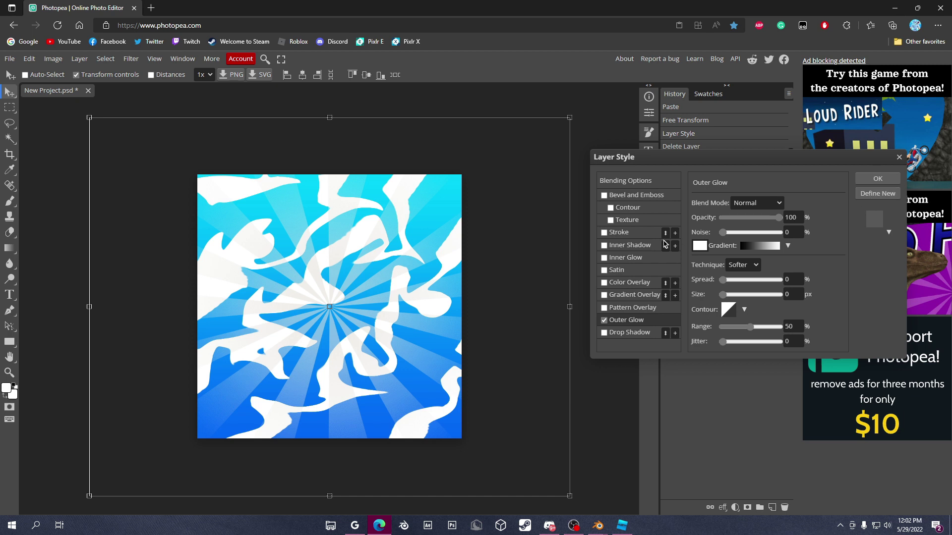
left_click(876, 178)
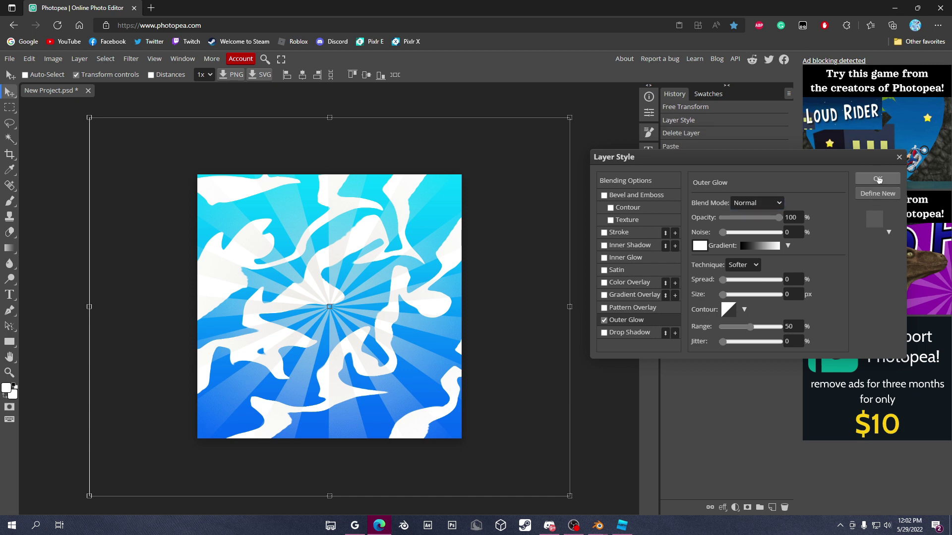
left_click(330, 526)
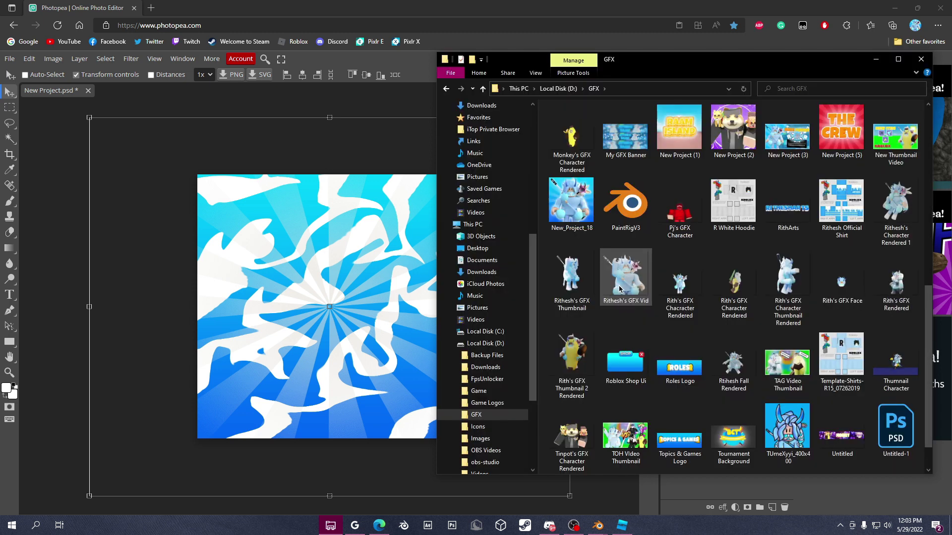
Step: Place the avatar render on the canvas, enlarge it to about 81%, and add a 24 px white outer glow
left_click_drag(627, 273, 347, 313)
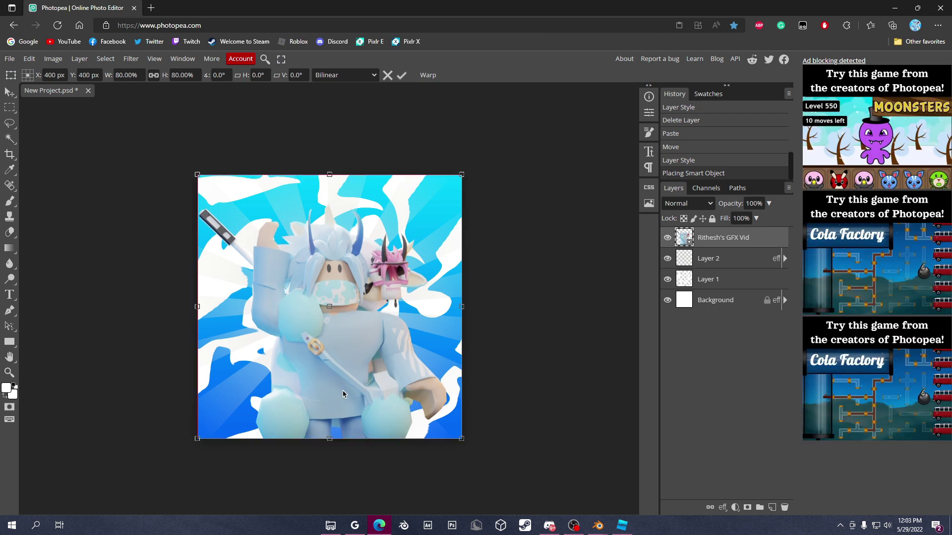
left_click_drag(329, 439, 341, 409)
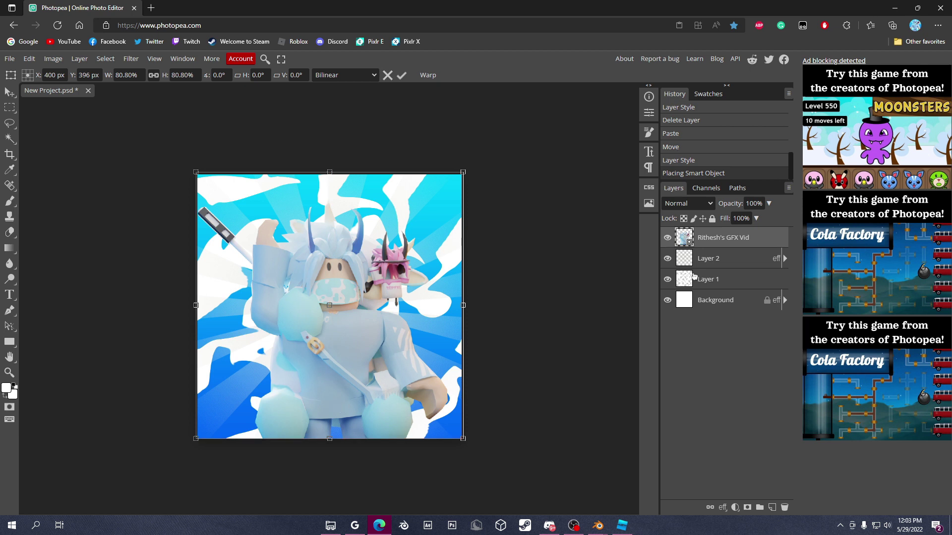
double_click(754, 239)
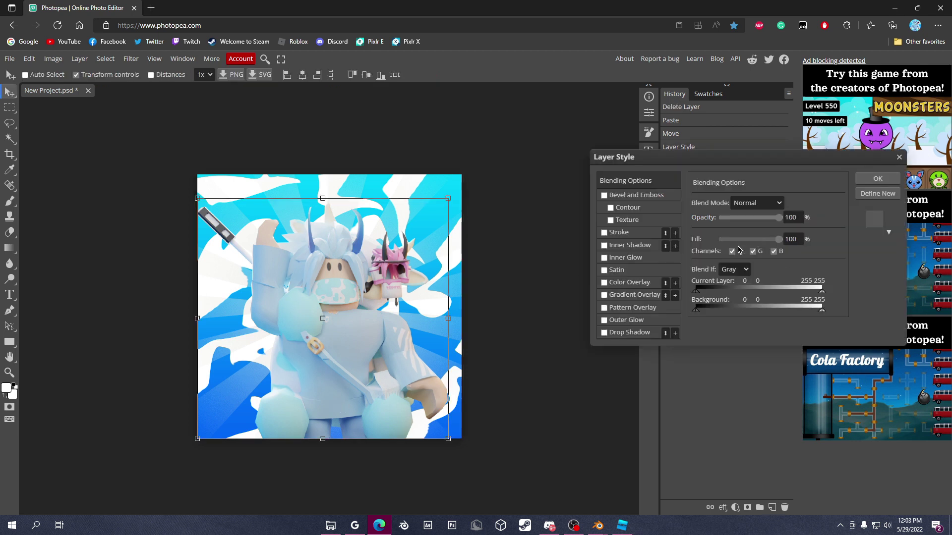
left_click(611, 321)
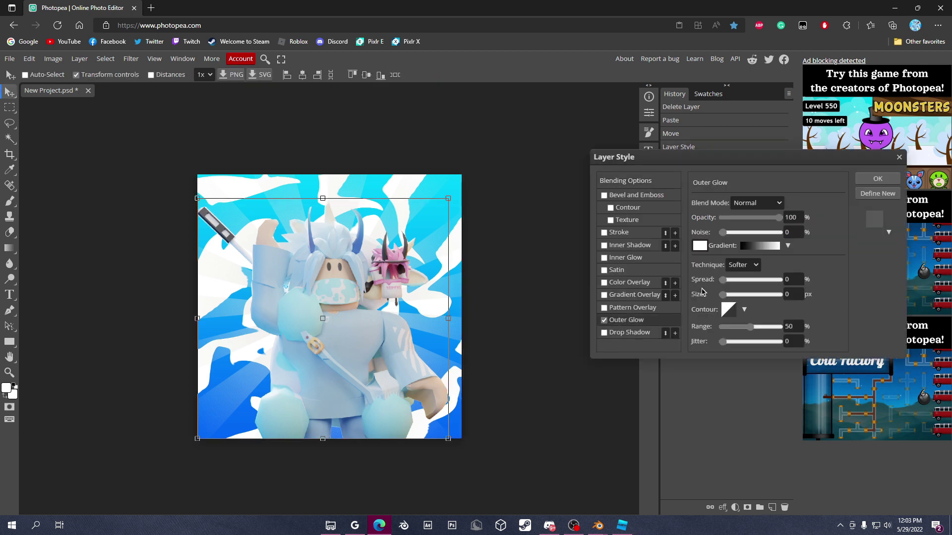
left_click_drag(722, 294, 729, 294)
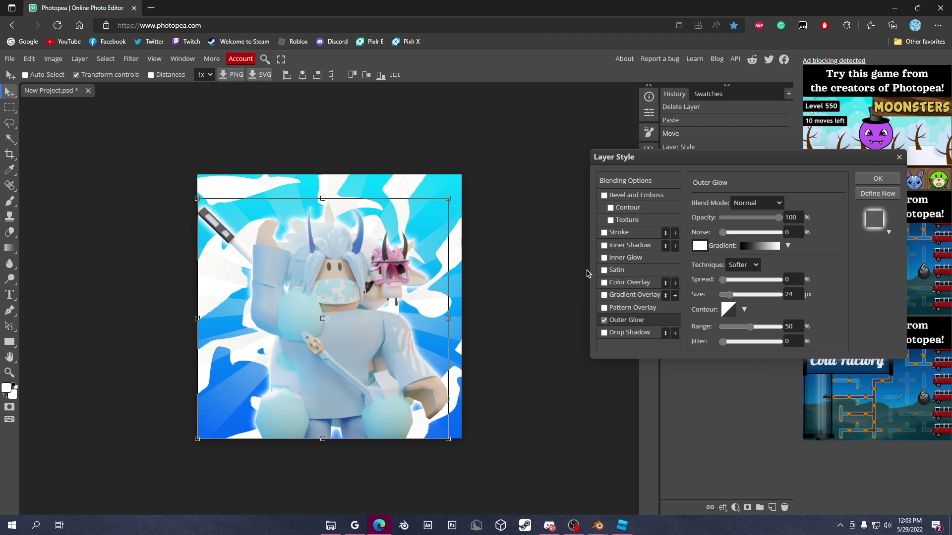
left_click(871, 177)
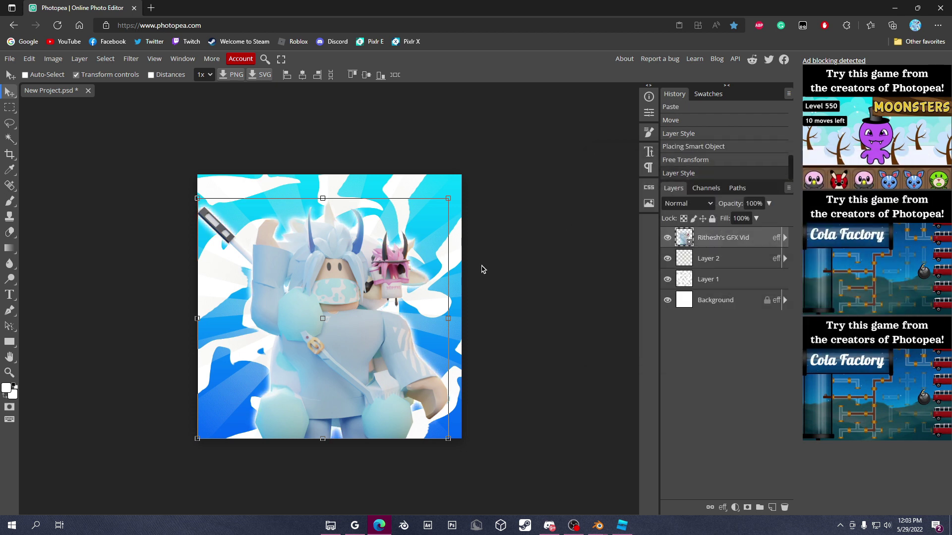
Step: Add a new layer and paint it entirely white with a brush a few hundred pixels wide
left_click(772, 507)
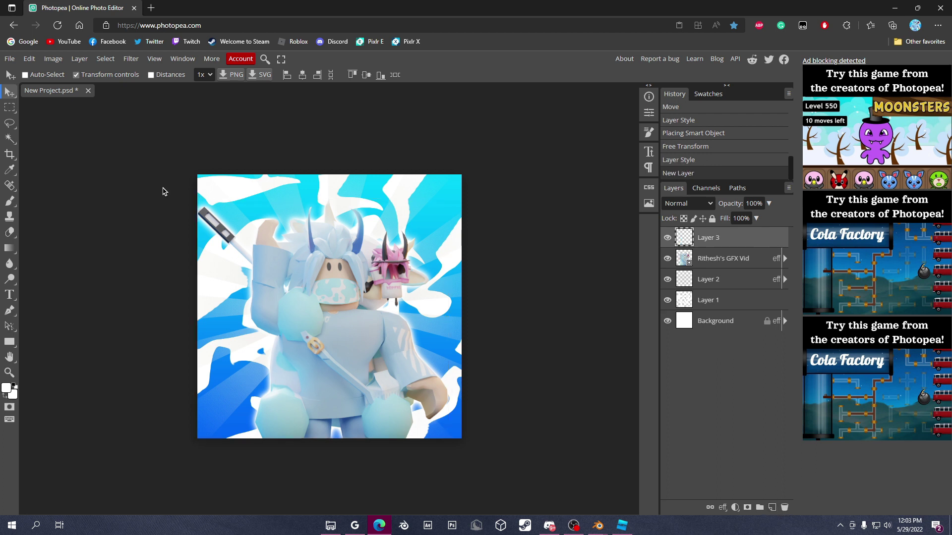
left_click(9, 201)
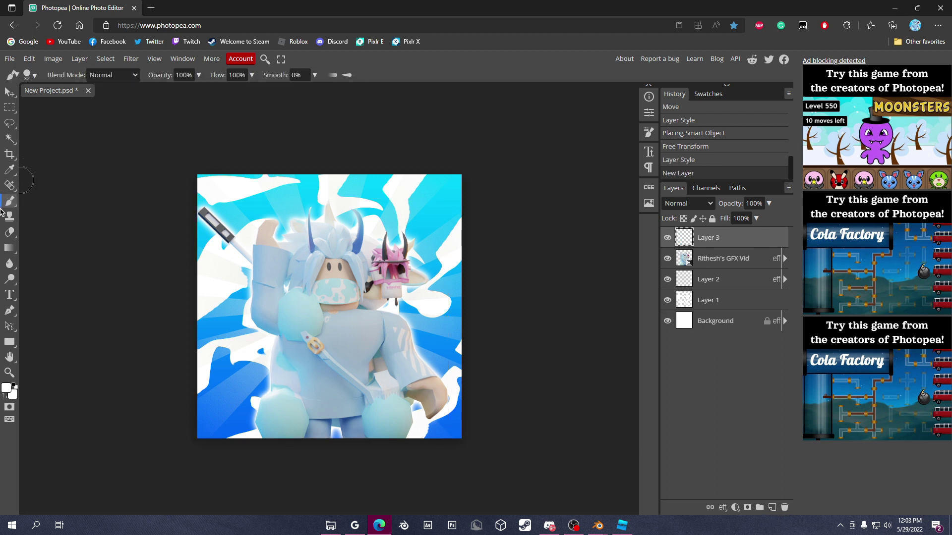
left_click(29, 75)
left_click_drag(121, 102, 240, 117)
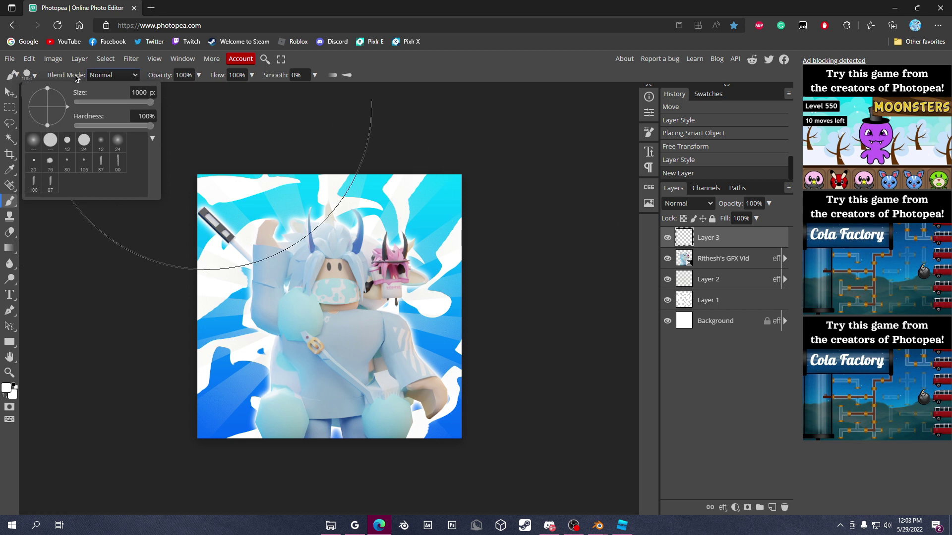
left_click_drag(150, 103, 128, 104)
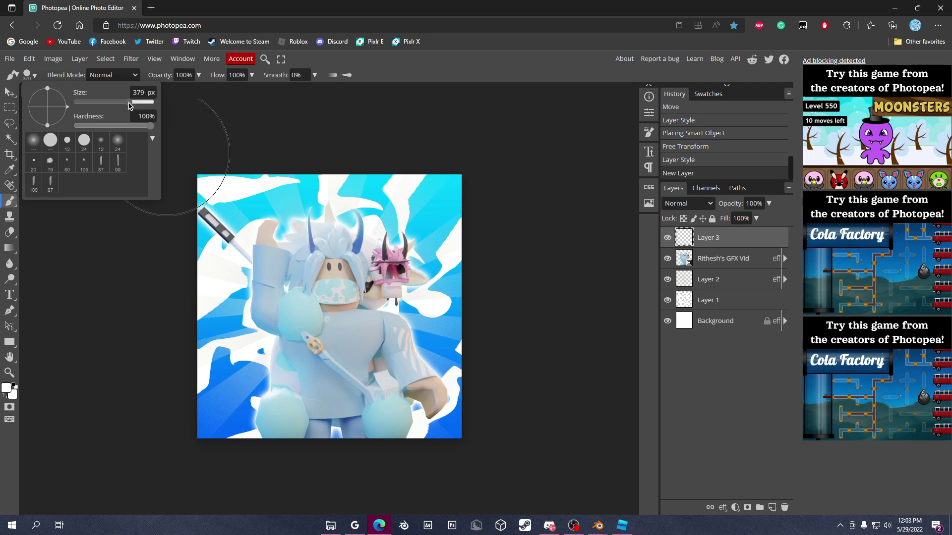
left_click(27, 75)
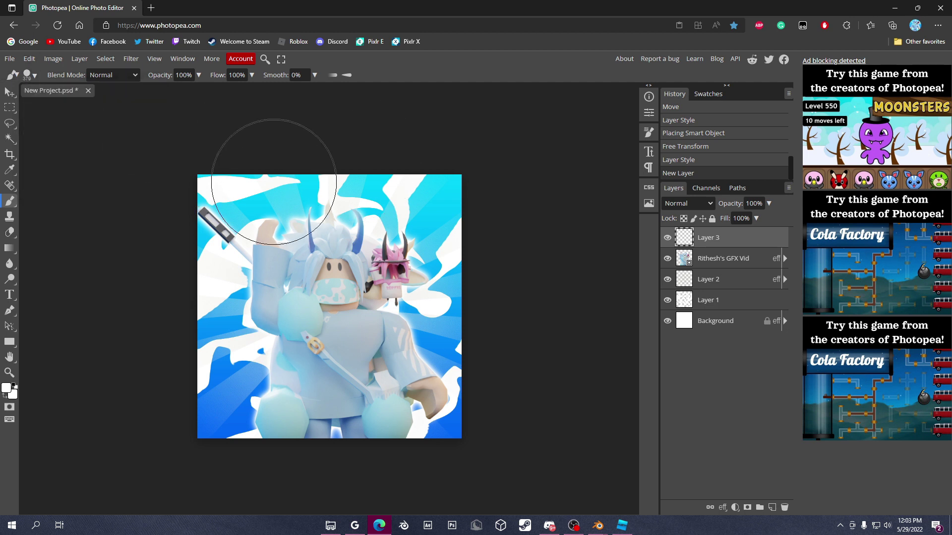
mouse_move(162, 179)
left_mouse_down()
mouse_move(322, 231)
mouse_move(512, 310)
mouse_move(161, 380)
mouse_move(97, 441)
left_mouse_up()
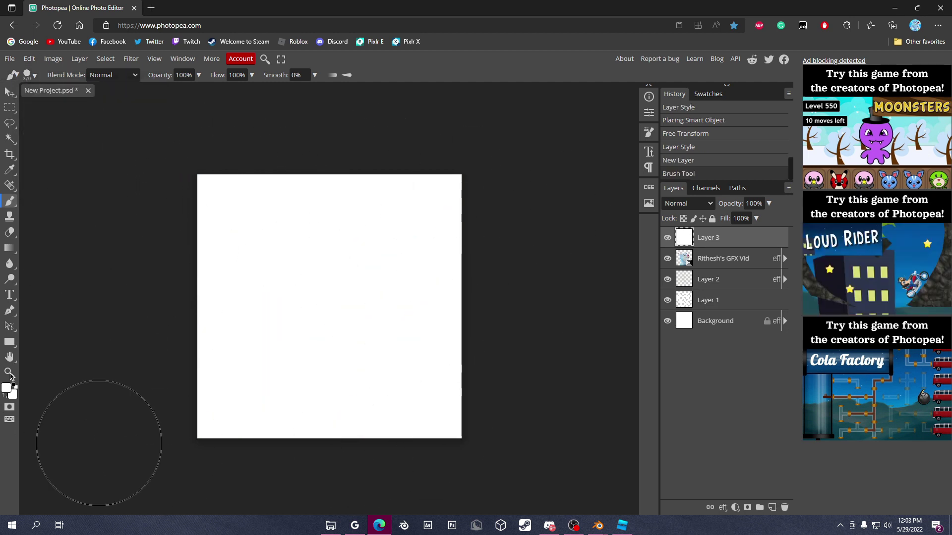
Step: Blend the white layer as Overlay at 28% opacity, toggling its visibility to compare
left_click(687, 203)
left_click(677, 354)
left_click(769, 204)
left_click_drag(770, 219, 731, 227)
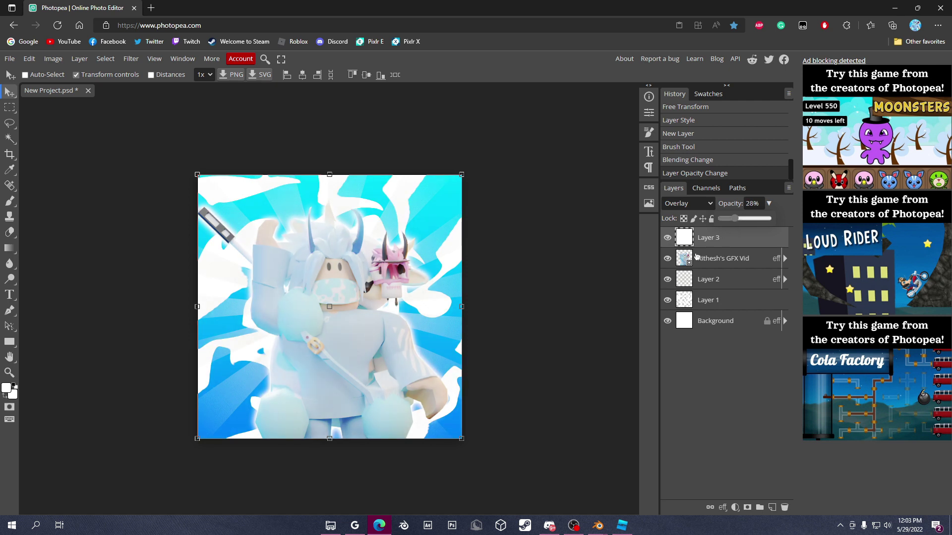
left_click(668, 238)
left_click(668, 238)
left_click(667, 238)
left_click(668, 239)
left_click(668, 239)
left_click(667, 238)
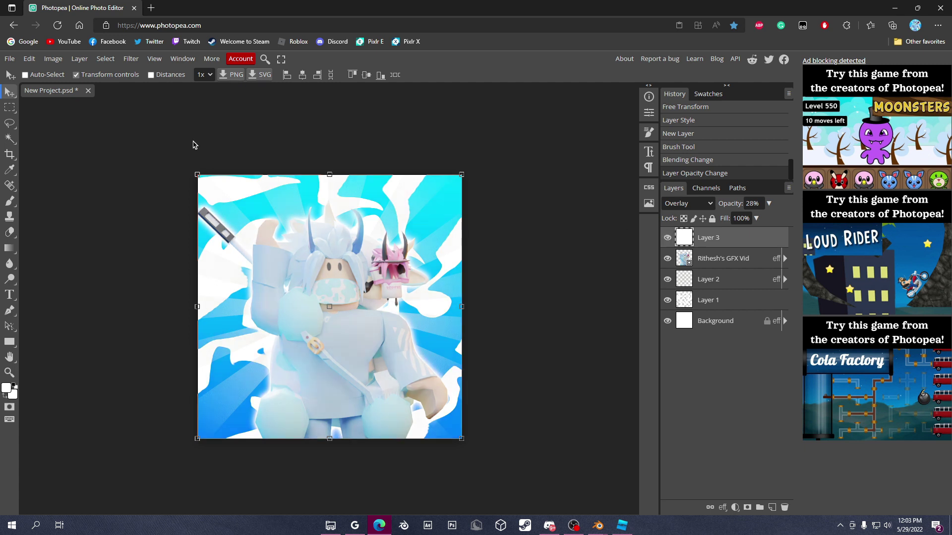
left_click(10, 200)
Step: Export the artwork as an 800 × 800 PNG named 'Rith' and dismiss the ad-blocker notice
left_click(9, 94)
left_click(9, 58)
mouse_move(60, 208)
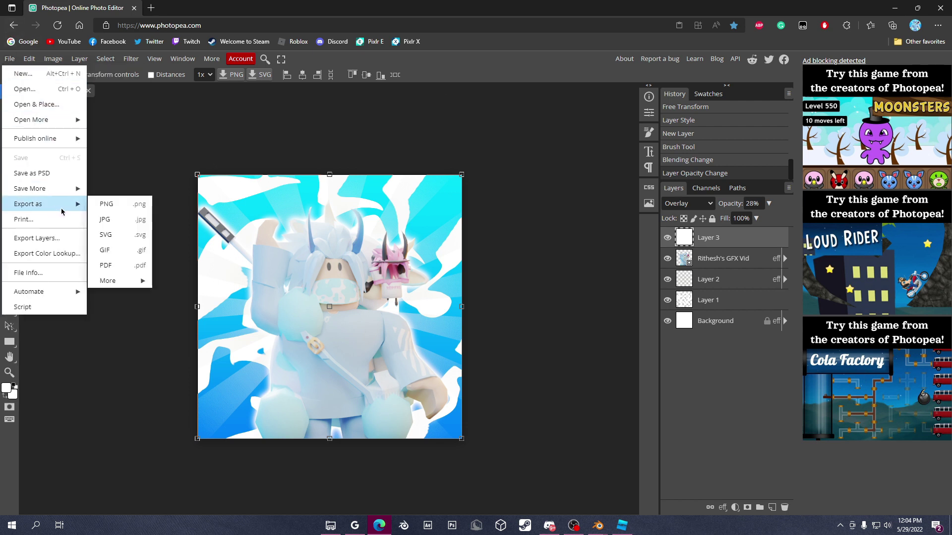
left_click(108, 204)
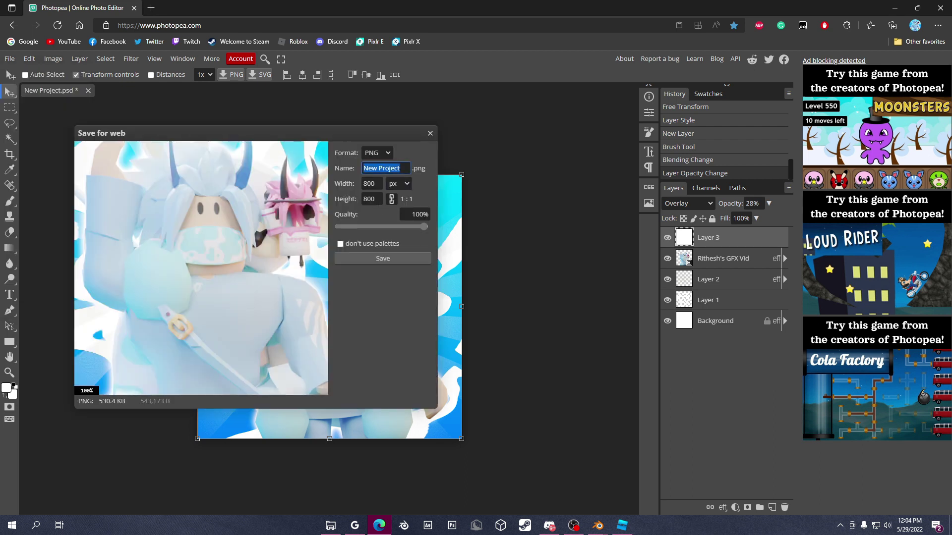
type("Rithesh's GFX")
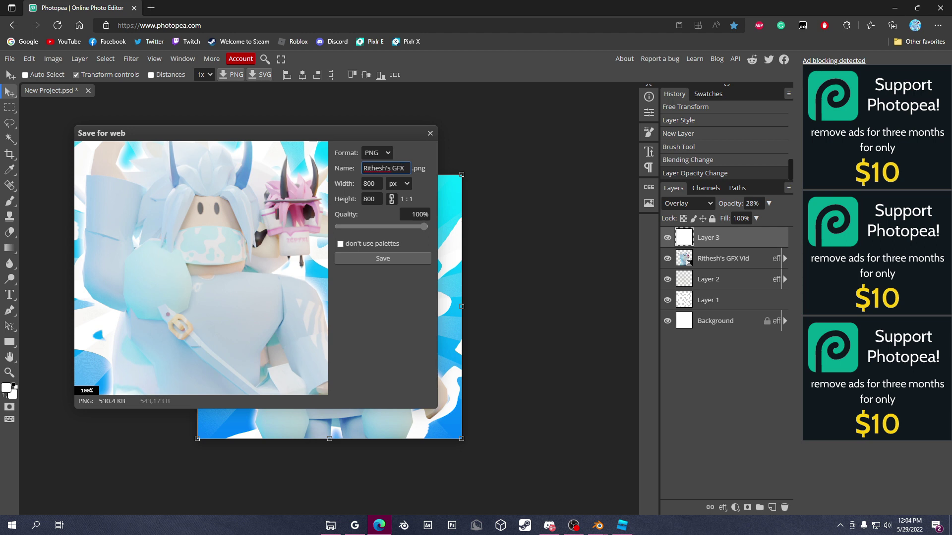
left_click(388, 260)
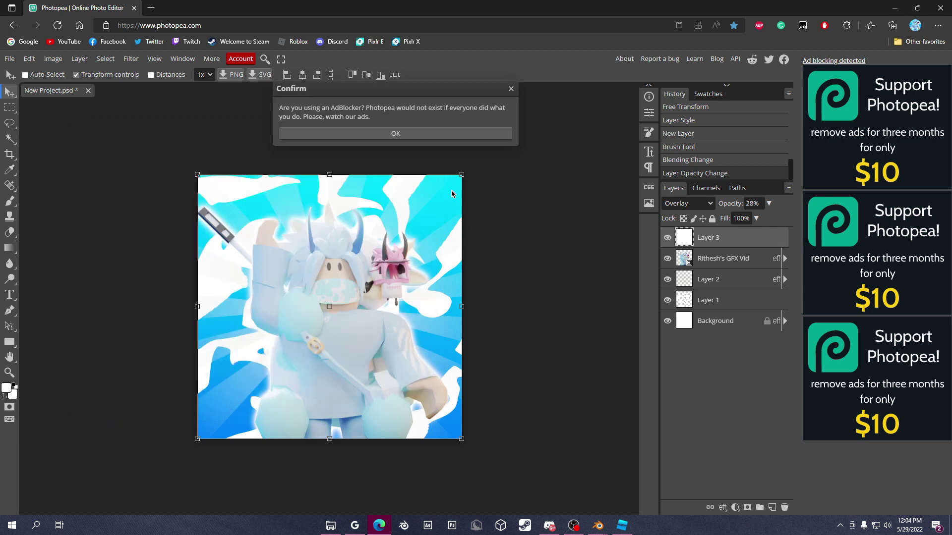
left_click(417, 138)
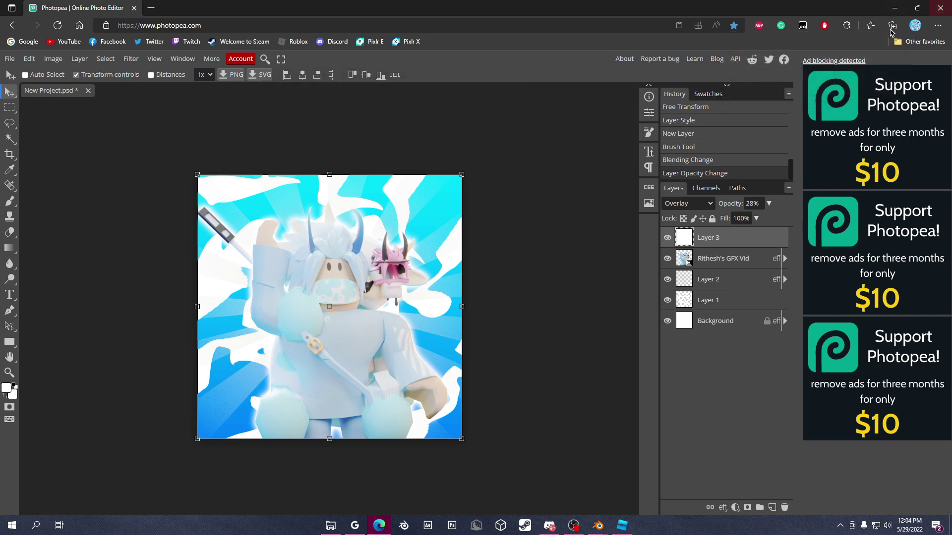
Step: Bring File Explorer to the front, shift it left, and open Downloads to find the exported PNG
mouse_move(331, 526)
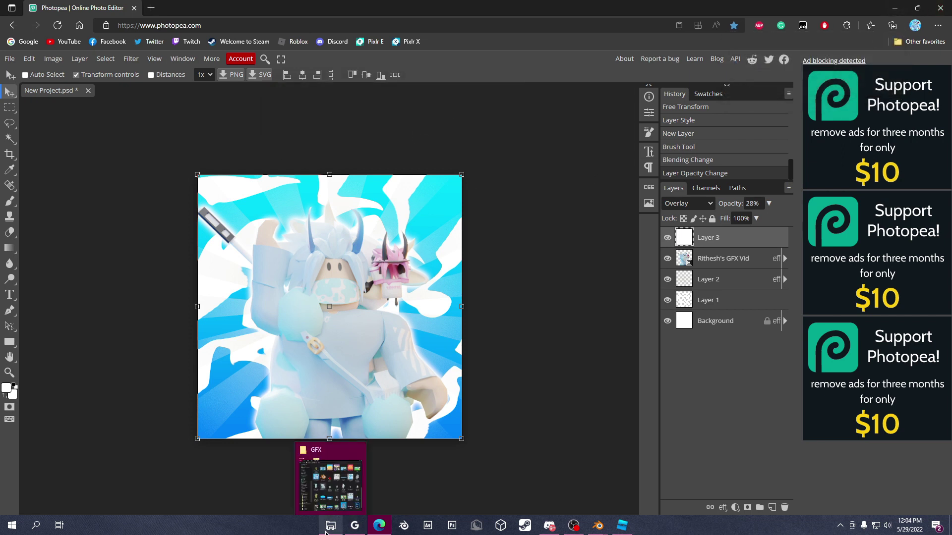
left_click(347, 493)
left_click_drag(680, 61, 587, 69)
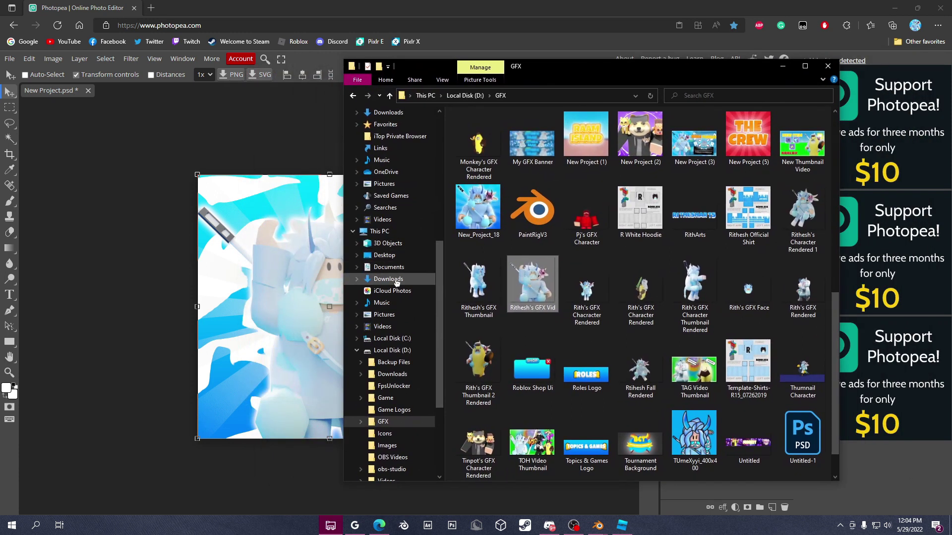
left_click(397, 280)
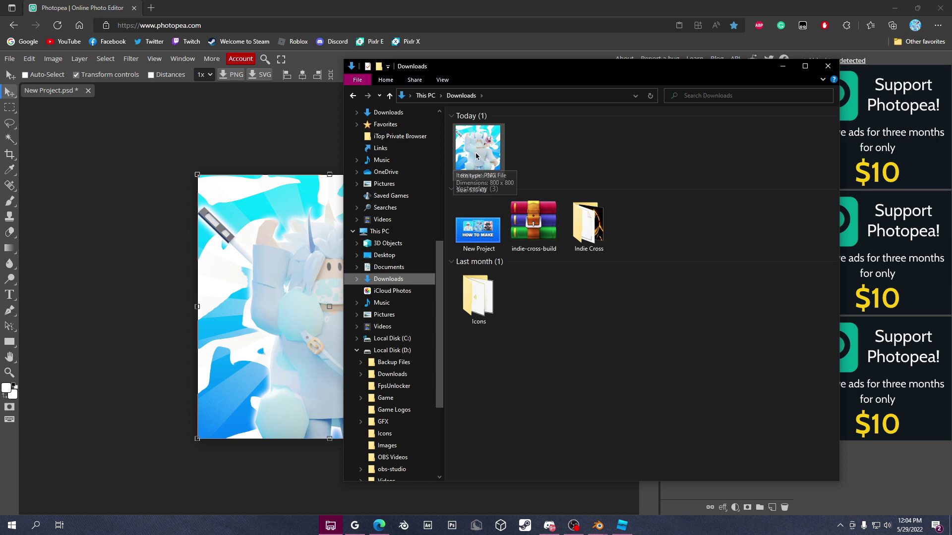